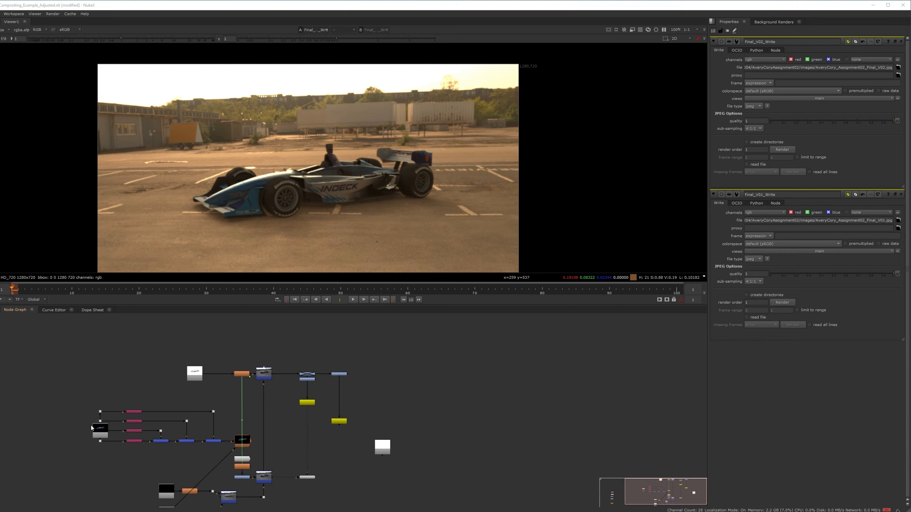
# - Import the render Lola_Maya_Arnold_RenderSetup_Final.exr from the Z_Depth folder into empty space beside the final output nodes in the node graph
pyautogui.scroll(3, 383, 409)
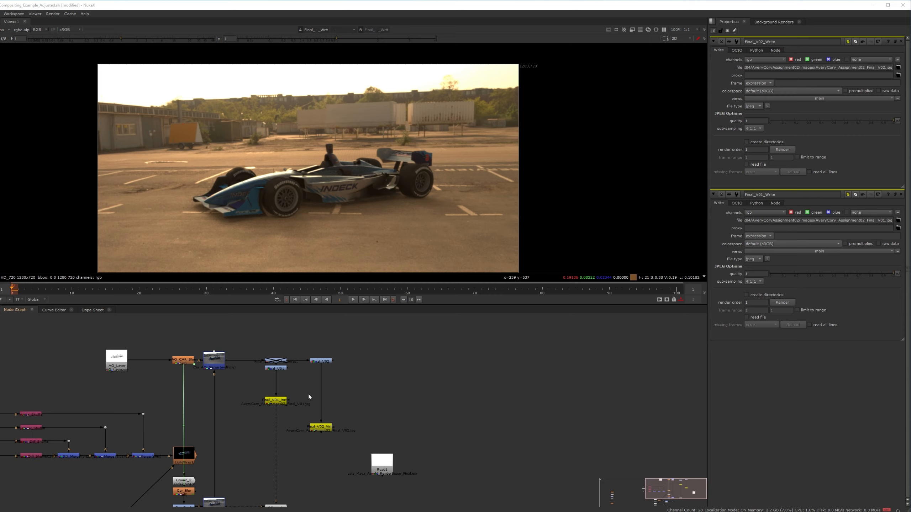
pyautogui.click(366, 346)
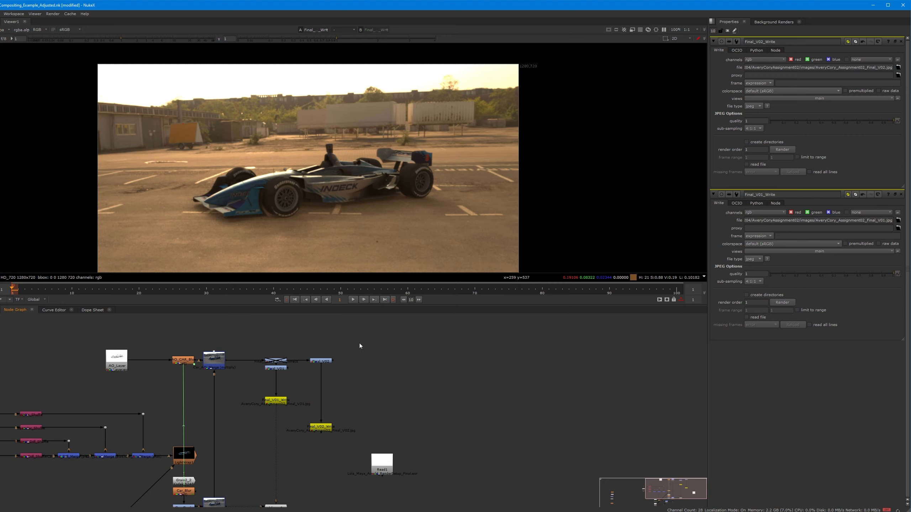
pyautogui.hotkey('alt', 'Tab')
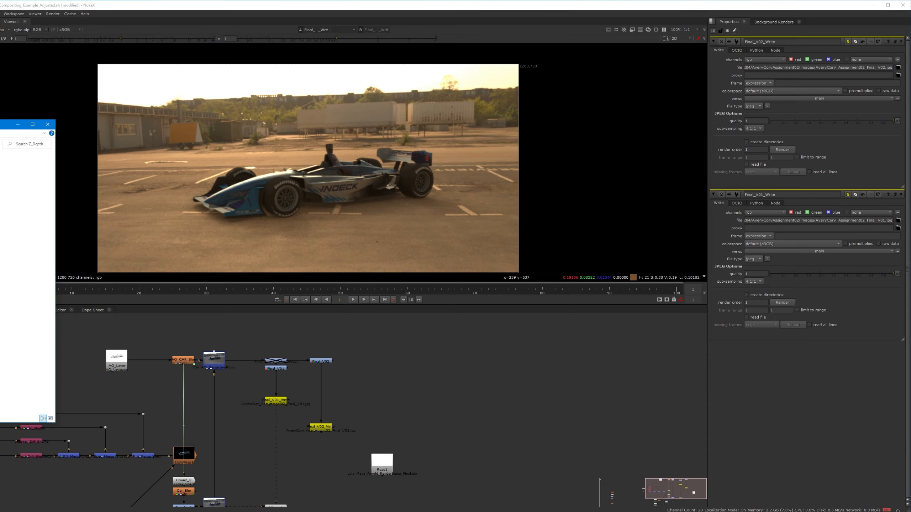
pyautogui.moveTo(0, 172); pyautogui.dragTo(400, 356)
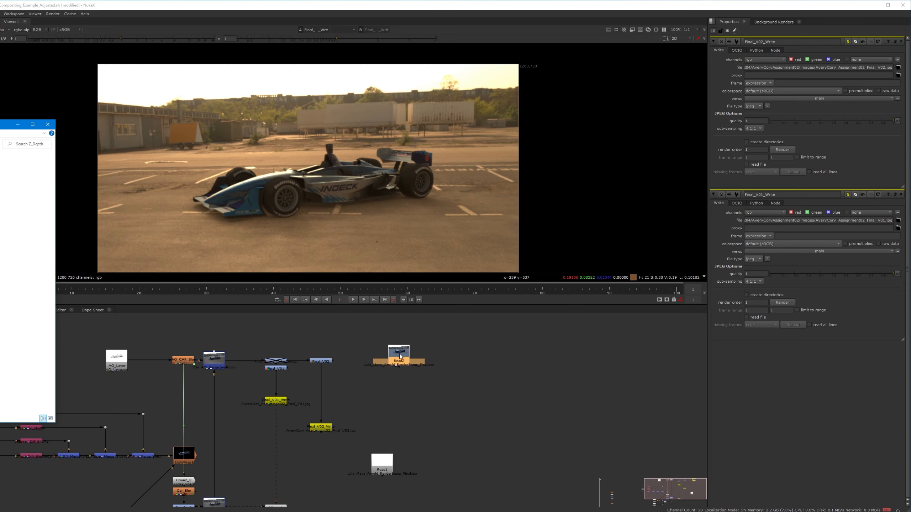
pyautogui.click(18, 125)
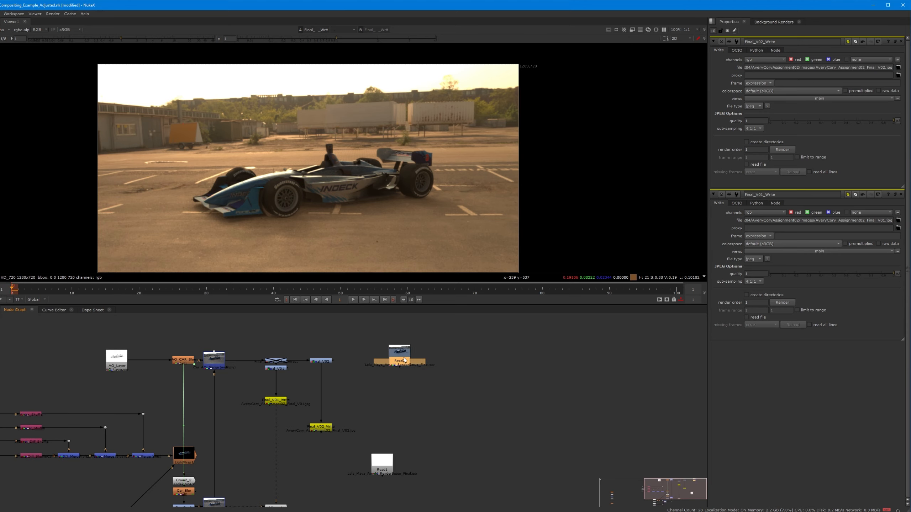
# - Inspect the imported render's depth channel at a gain of 0.0001, and then restore the gain and the rgba view
pyautogui.press('1')
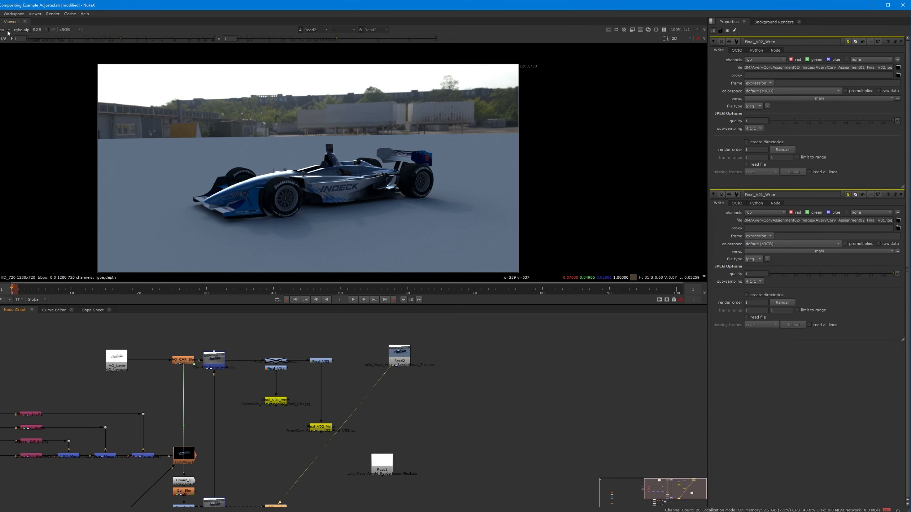
pyautogui.click(8, 30)
pyautogui.click(15, 66)
pyautogui.click(16, 38)
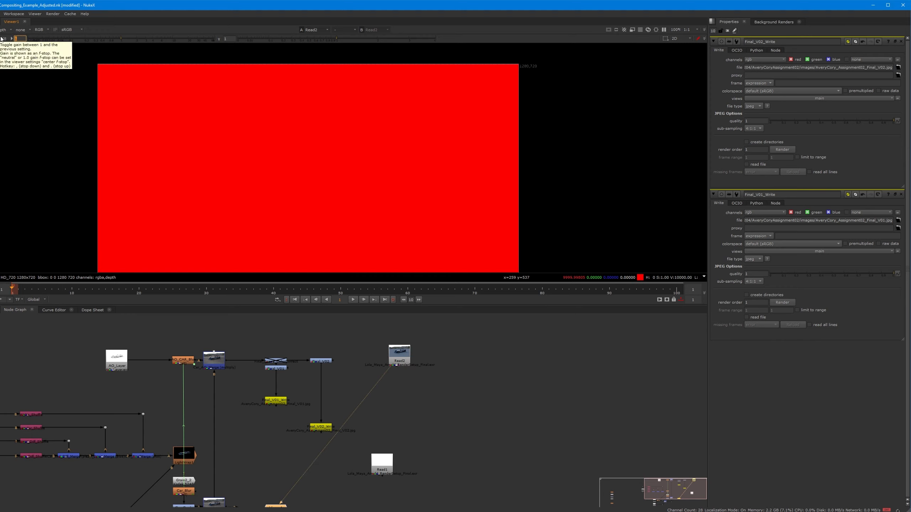
pyautogui.write('.0001')
pyautogui.press('Return')
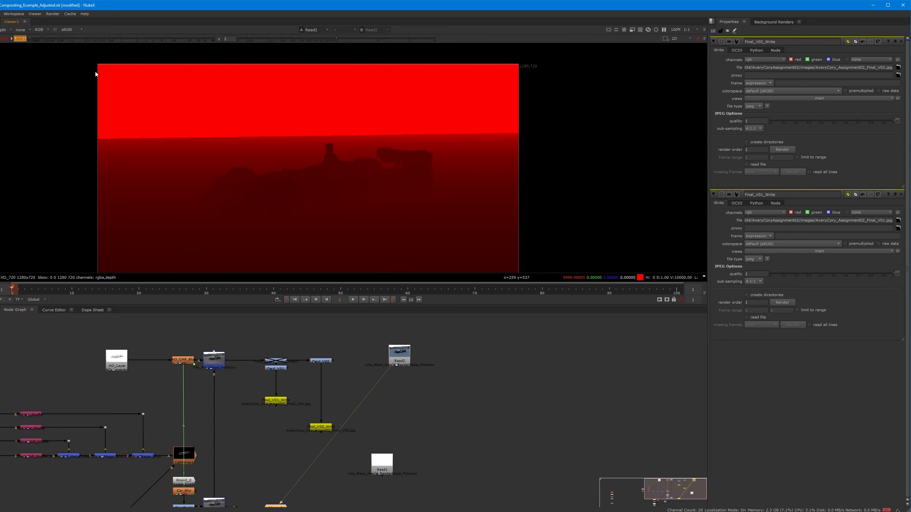
pyautogui.click(7, 38)
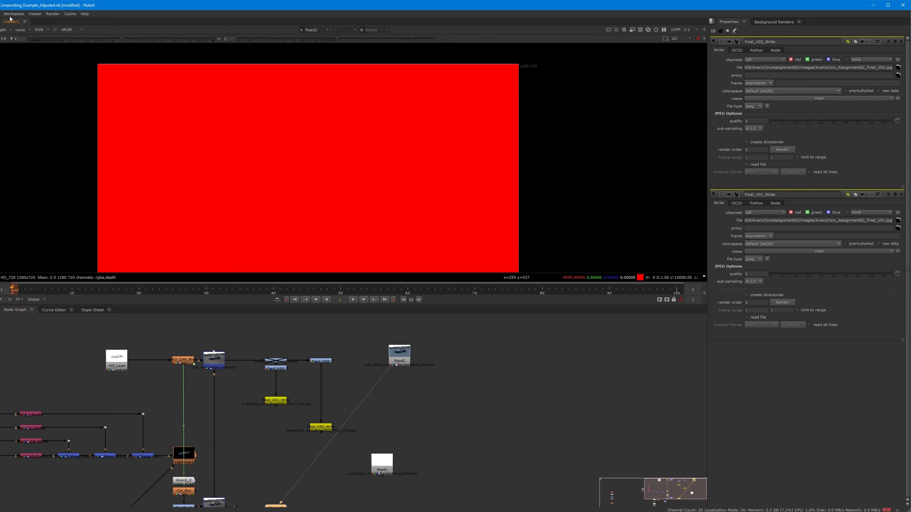
pyautogui.click(5, 30)
pyautogui.click(7, 52)
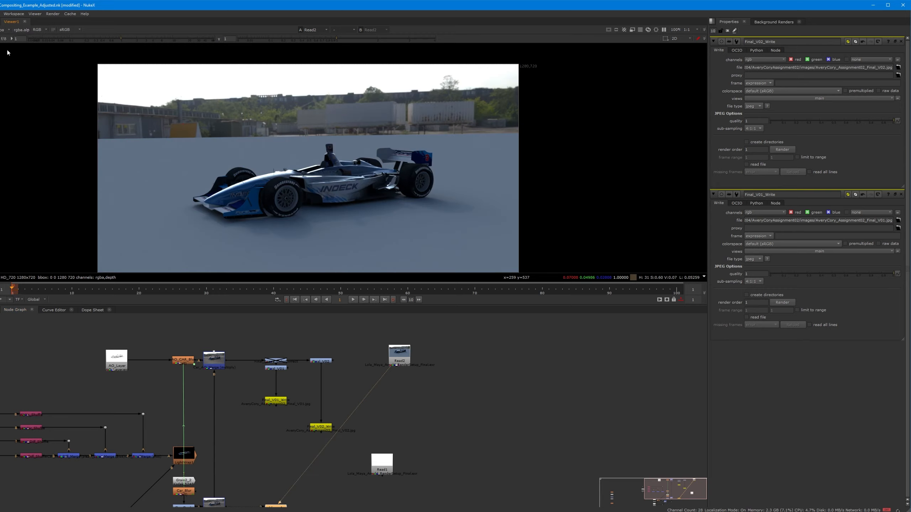
# - Add an unconnected Shuffle node and place it below the imported EXR read node
pyautogui.moveTo(399, 356); pyautogui.dragTo(394, 352)
pyautogui.click(422, 377)
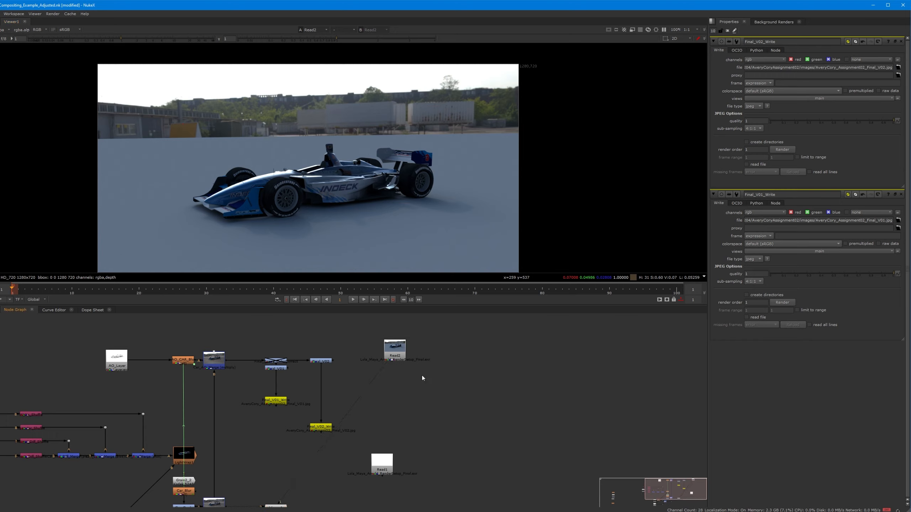
pyautogui.press('Tab')
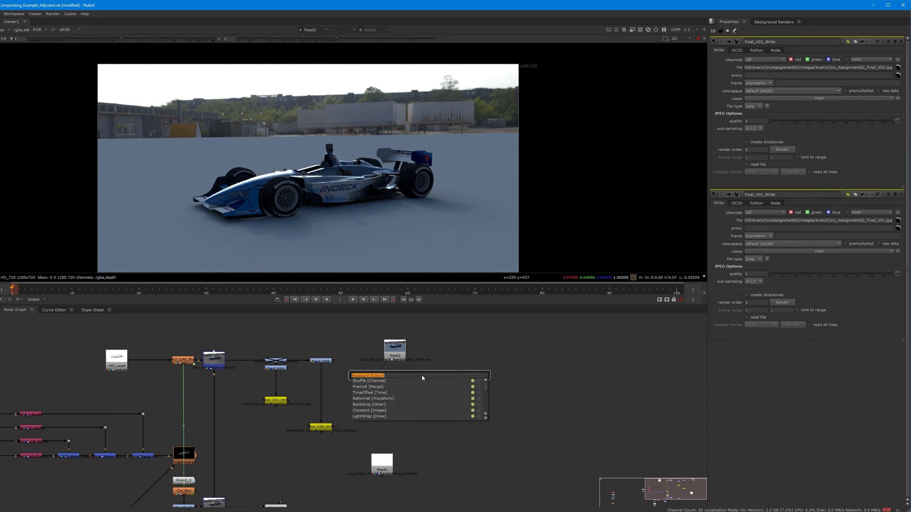
pyautogui.write('sh')
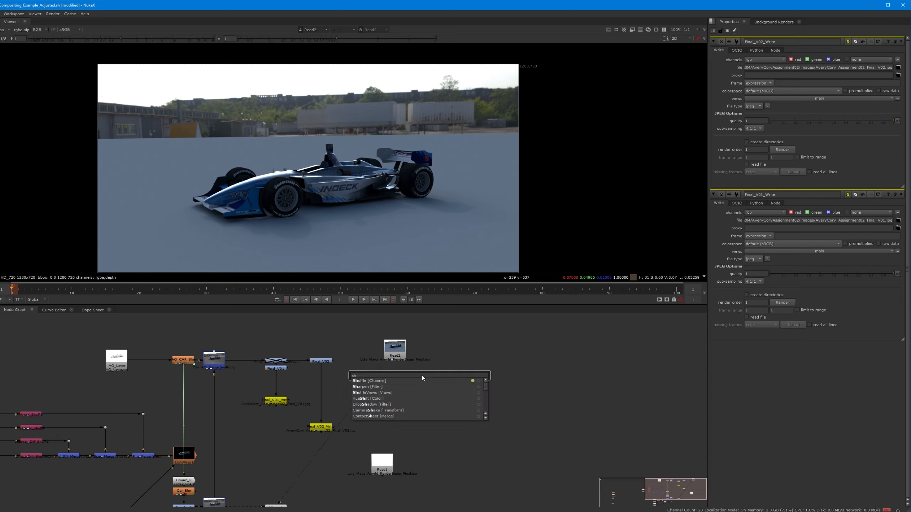
pyautogui.write('uffle')
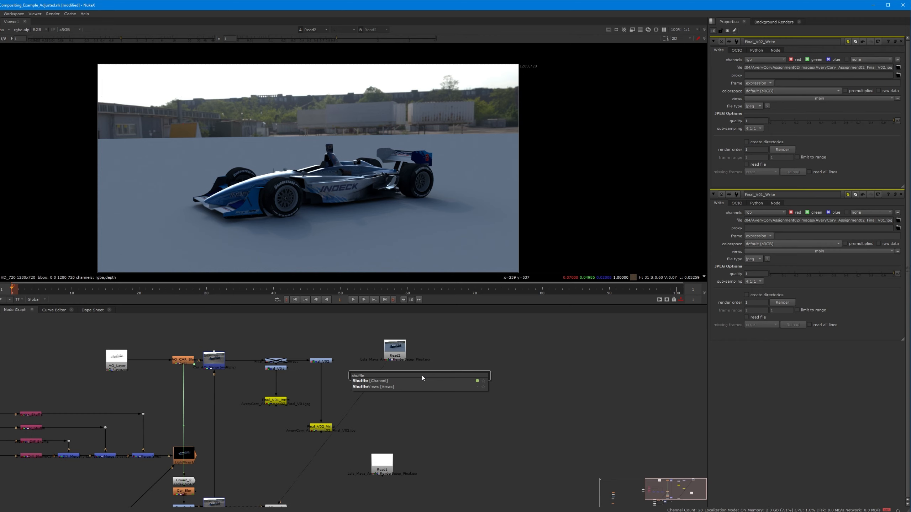
pyautogui.press('Return')
pyautogui.moveTo(423, 385)
pyautogui.mouseDown()
pyautogui.moveTo(436, 384)
pyautogui.moveTo(415, 391)
pyautogui.mouseUp()
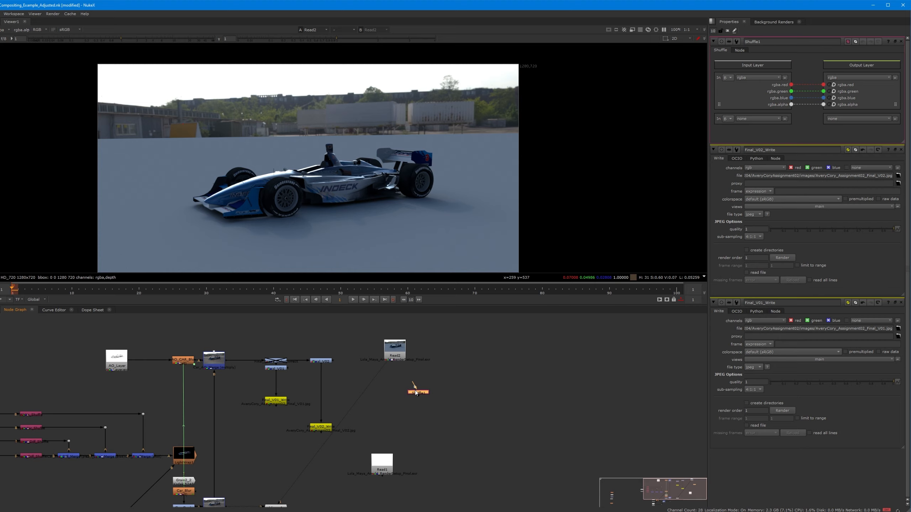
pyautogui.moveTo(416, 393); pyautogui.dragTo(395, 397)
# - View the Car_AO_Merge result and connect the Shuffle node's B input to that merge
pyautogui.click(208, 361)
pyautogui.press('1')
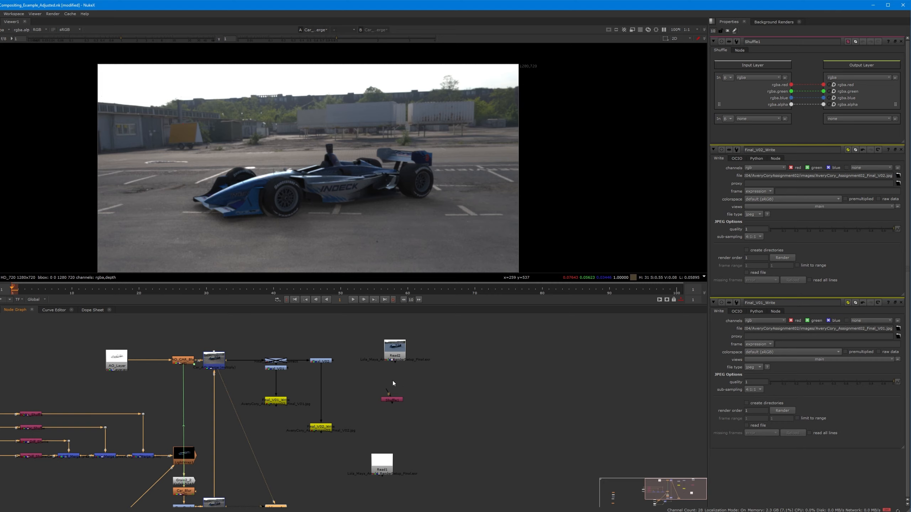
pyautogui.click(391, 399)
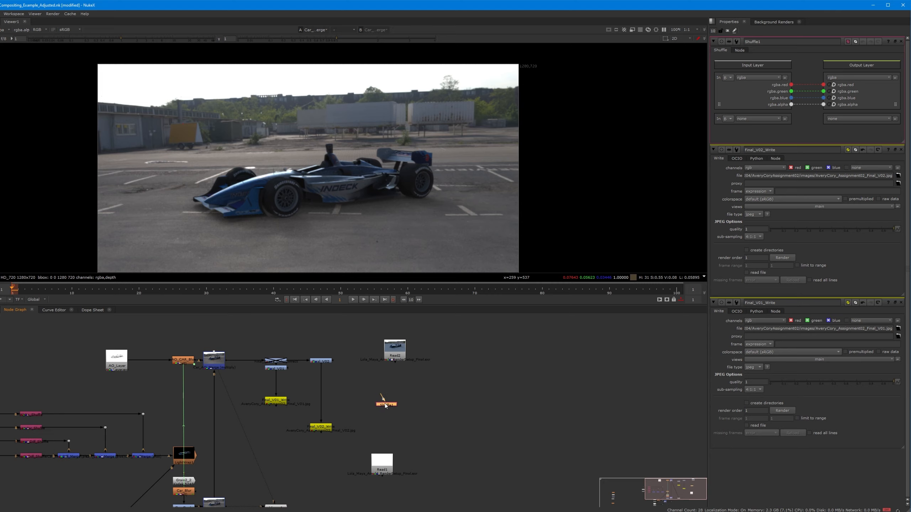
pyautogui.moveTo(379, 405); pyautogui.dragTo(385, 404)
pyautogui.moveTo(364, 395); pyautogui.dragTo(214, 361)
pyautogui.moveTo(215, 361); pyautogui.dragTo(216, 361)
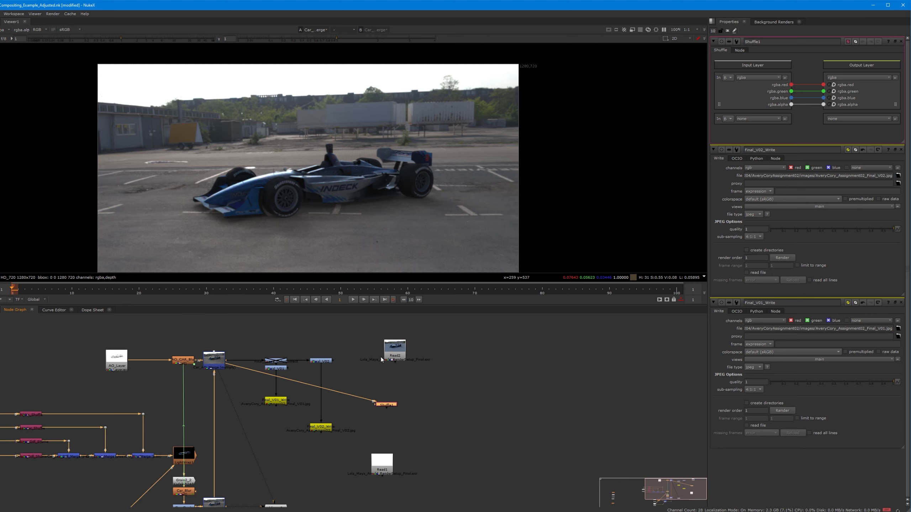
# - Connect the Shuffle node's A input to the imported EXR read node and view the Shuffle output
pyautogui.moveTo(380, 406); pyautogui.dragTo(454, 388)
pyautogui.scroll(5, 368, 407)
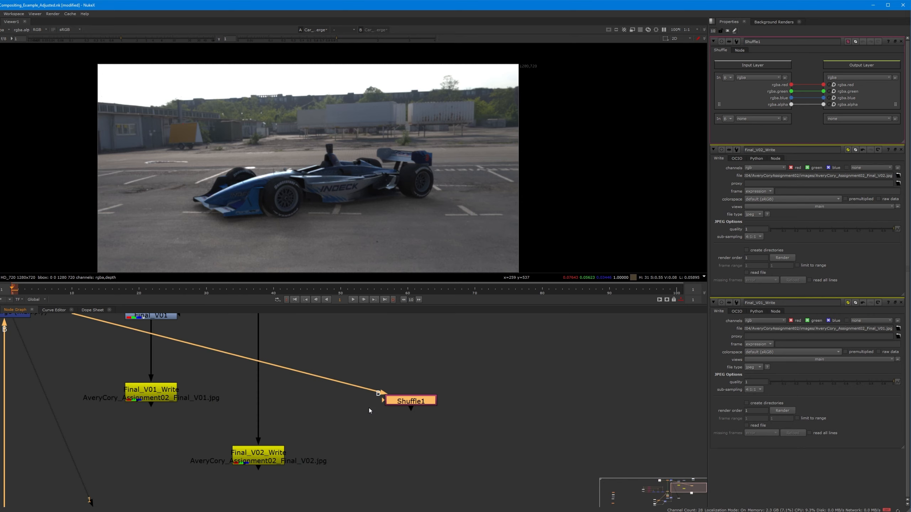
pyautogui.scroll(-5, 382, 401)
pyautogui.moveTo(382, 402); pyautogui.dragTo(399, 349)
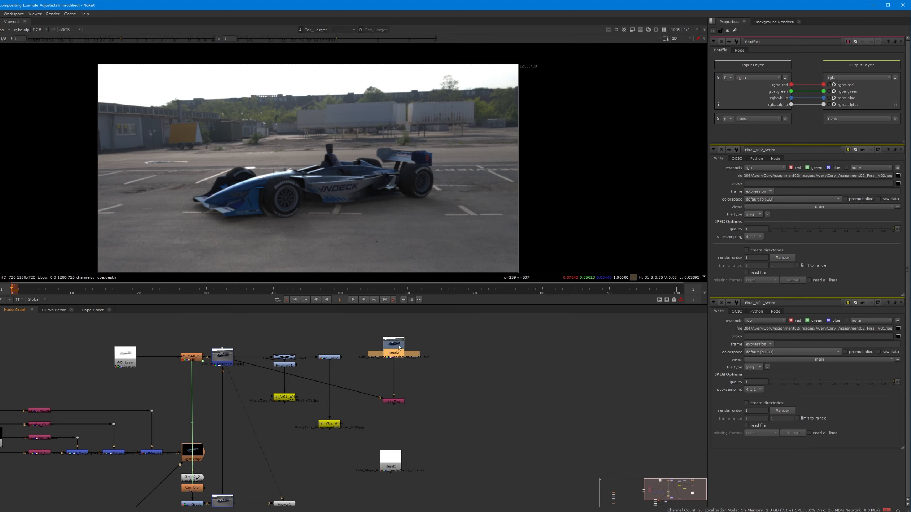
pyautogui.click(394, 402)
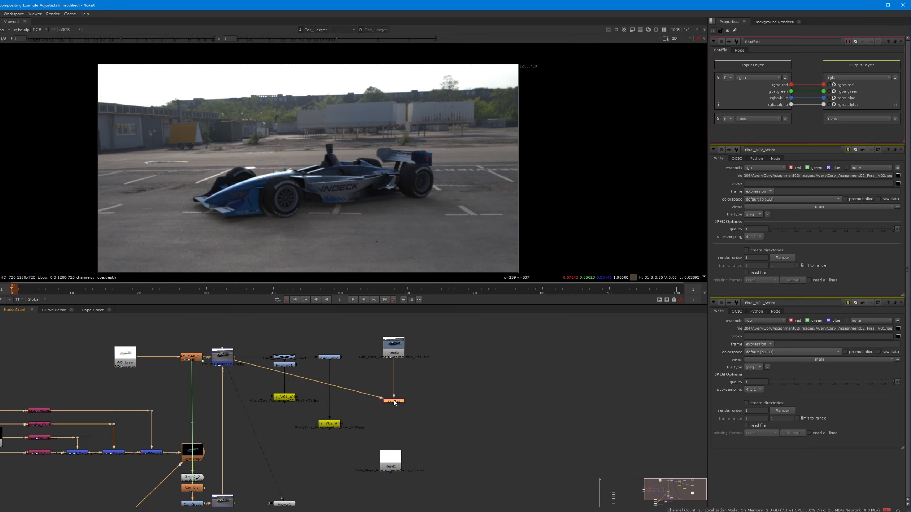
pyautogui.press('1')
# - Move the Shuffle node above and beside Car_AO_Merge, with the EXR read node directly above it
pyautogui.moveTo(396, 402); pyautogui.dragTo(255, 332)
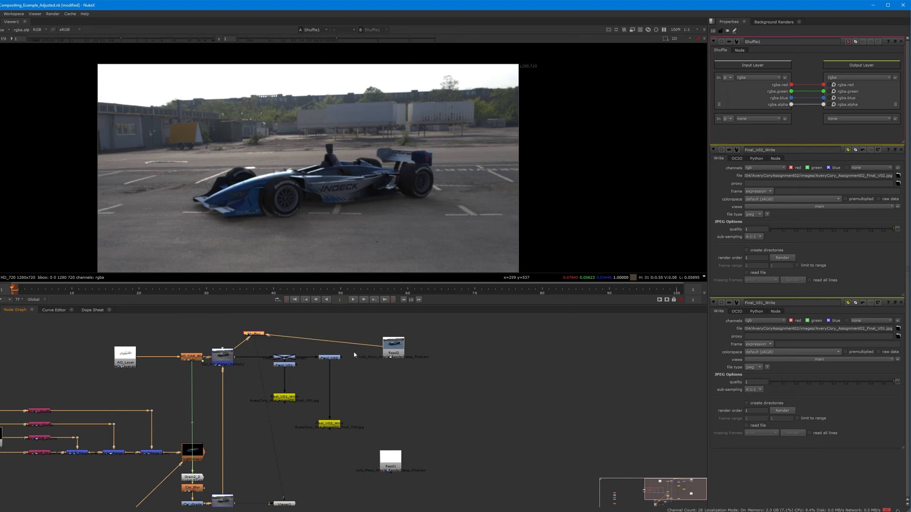
pyautogui.moveTo(391, 340); pyautogui.dragTo(250, 314)
pyautogui.moveTo(290, 362); pyautogui.dragTo(349, 383, button='middle')
pyautogui.scroll(5, 290, 345)
pyautogui.moveTo(283, 405); pyautogui.dragTo(283, 415)
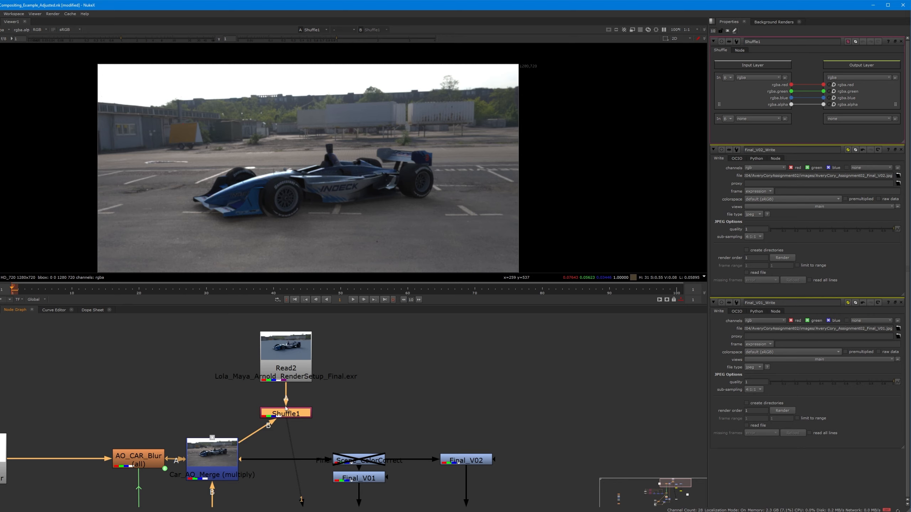
# - Set the Shuffle's first input source to A and its input layer to depth
pyautogui.click(730, 77)
pyautogui.click(727, 86)
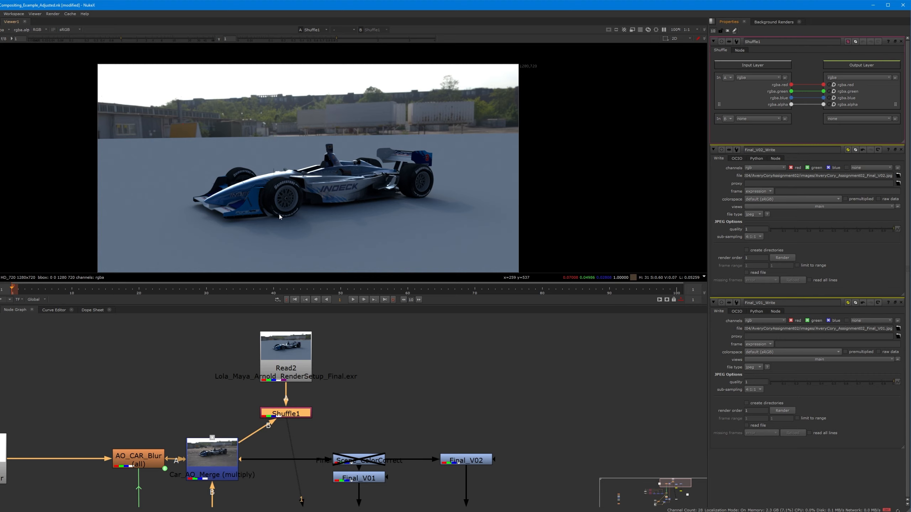
pyautogui.click(744, 78)
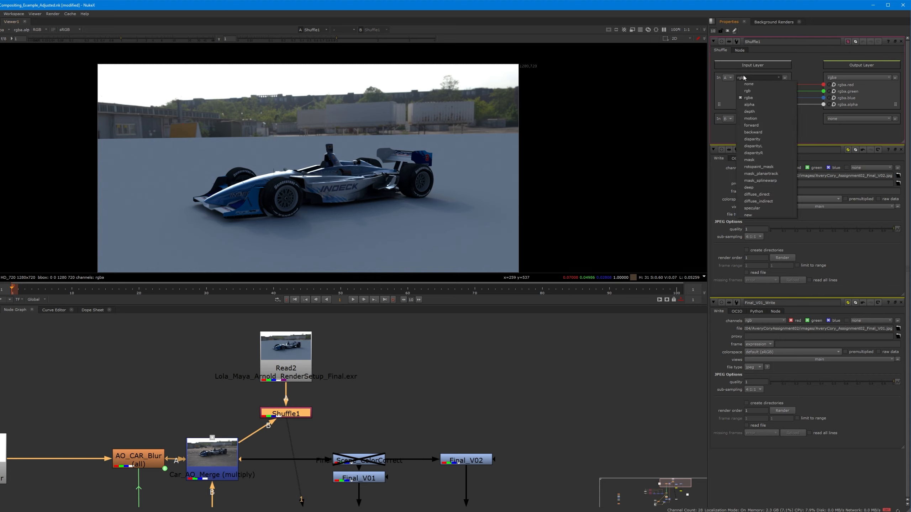
pyautogui.click(749, 111)
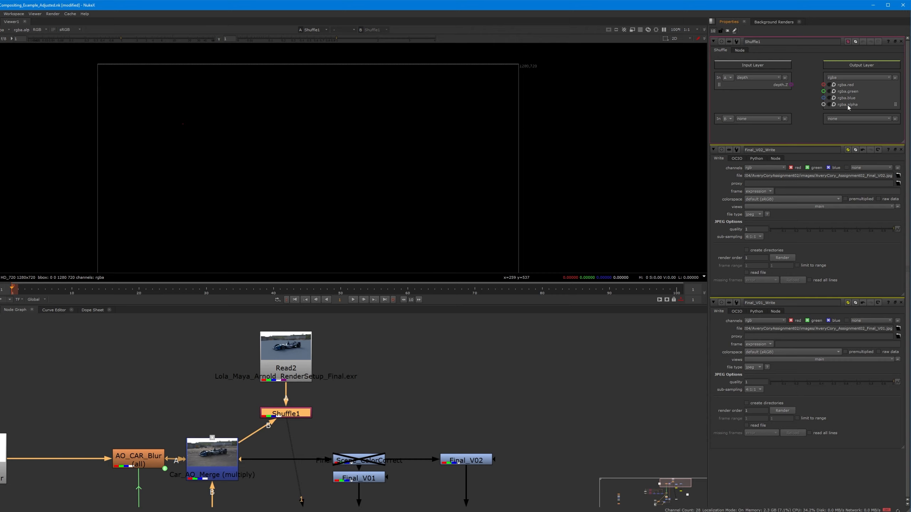
# - Set the Shuffle's output layer to depth and link the input depth.Z to the output depth.Z
pyautogui.click(849, 79)
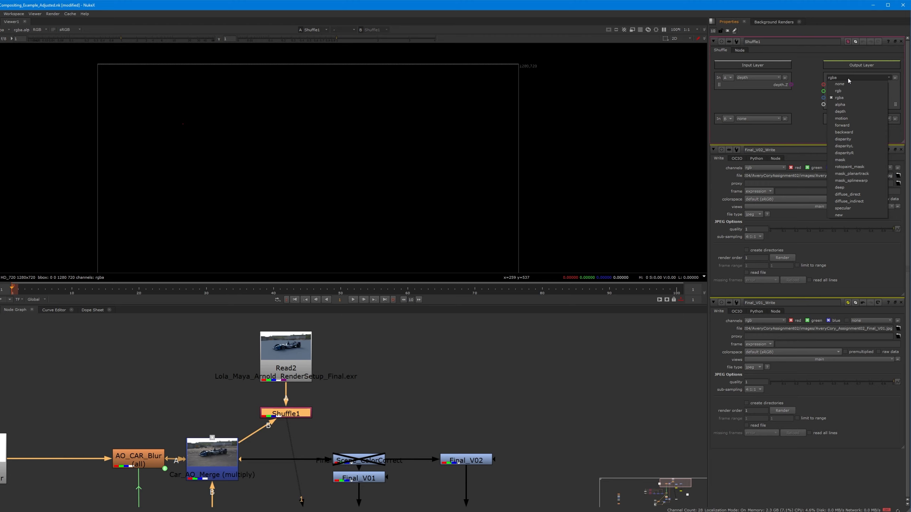
pyautogui.click(844, 112)
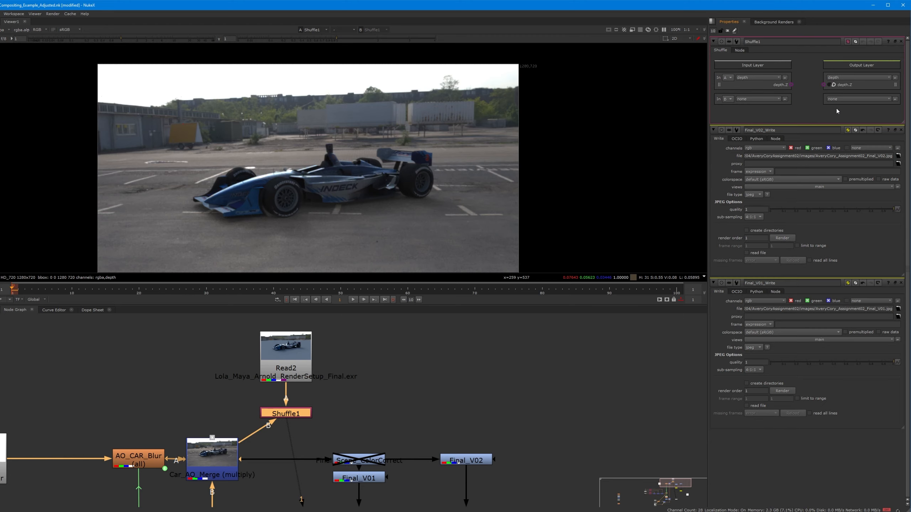
pyautogui.moveTo(792, 86); pyautogui.dragTo(824, 87)
# - Display the Shuffle's depth channel, examine it at a strongly reduced viewer gain, and restore the gain
pyautogui.click(1, 34)
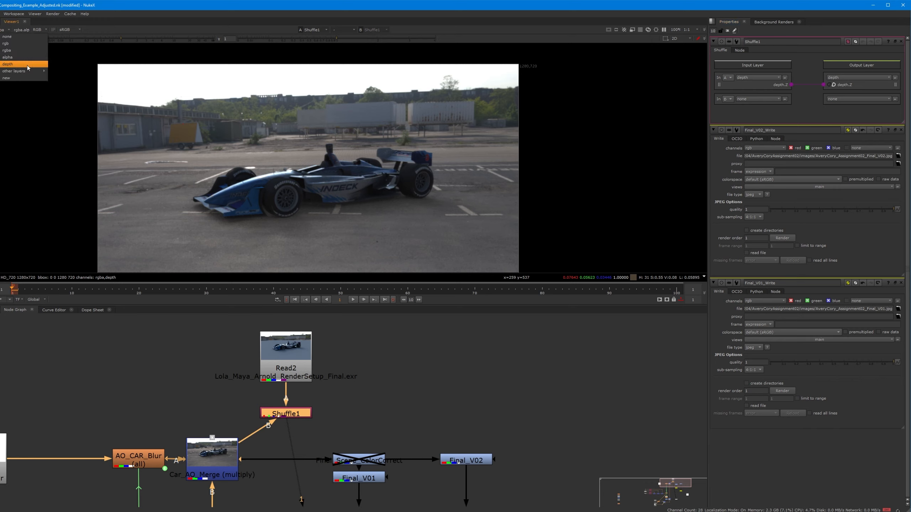
pyautogui.click(14, 66)
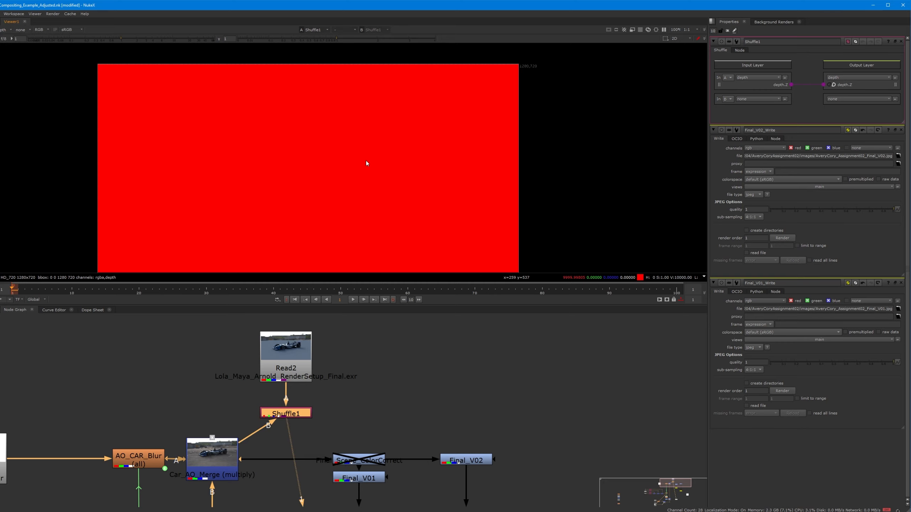
pyautogui.click(16, 38)
pyautogui.press('Return')
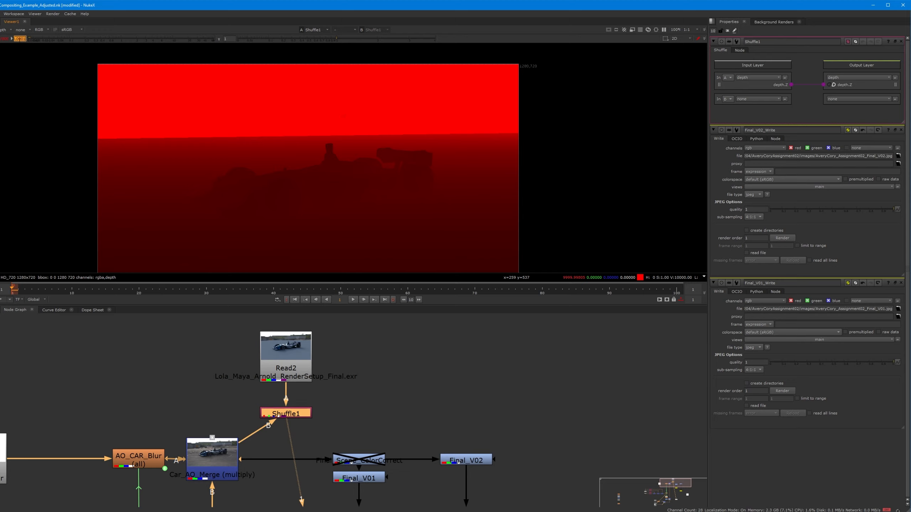
pyautogui.click(5, 39)
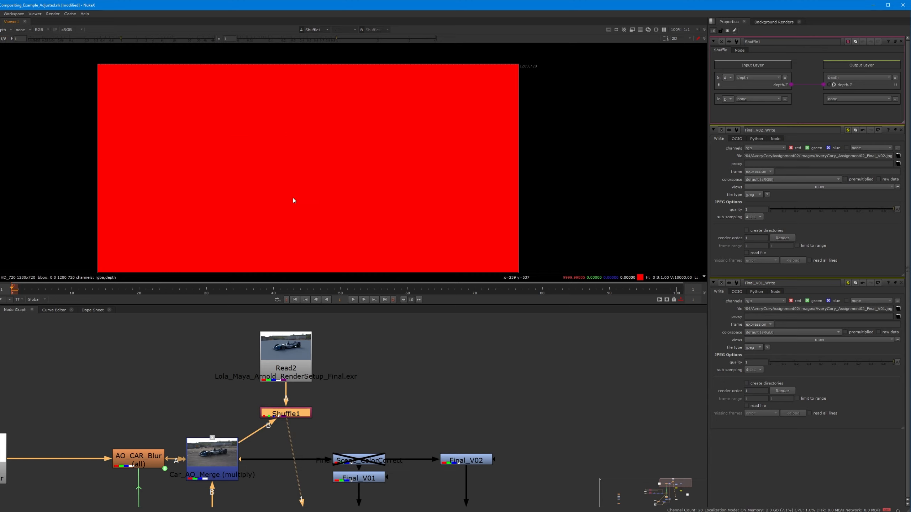
pyautogui.moveTo(280, 417); pyautogui.dragTo(283, 421)
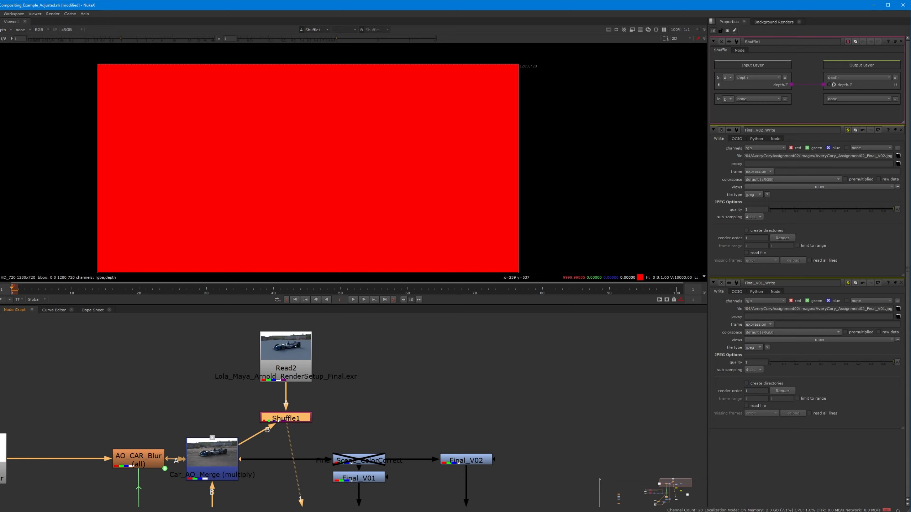
pyautogui.scroll(-3, 353, 409)
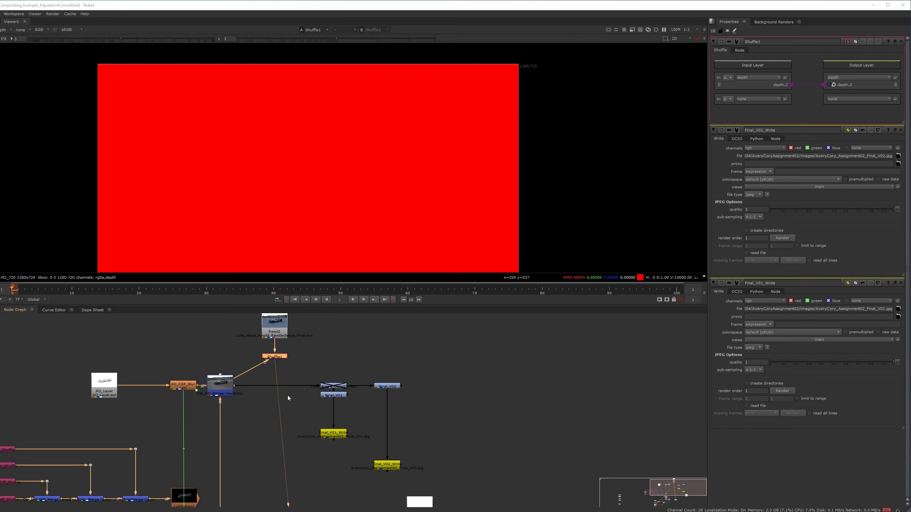
pyautogui.scroll(-2, 283, 413)
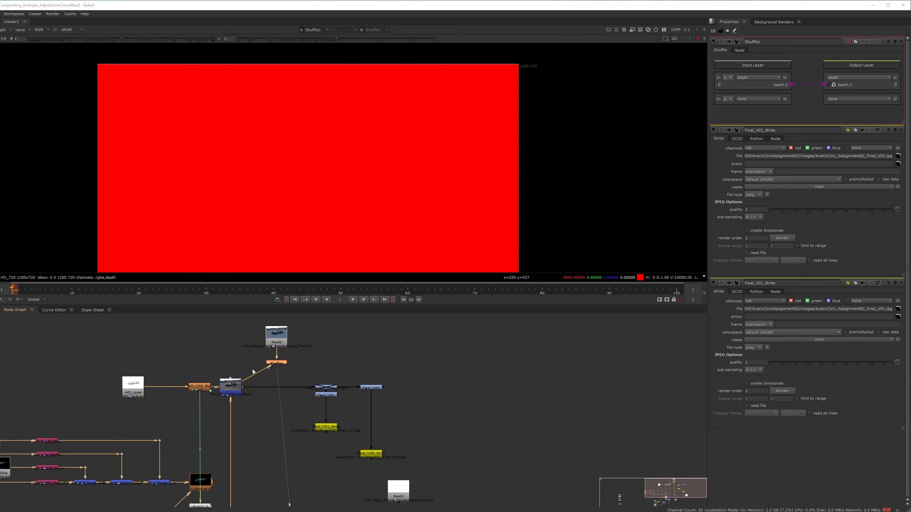
# - Return the viewer to the rgba layer and add an unconnected ZDefocus node in empty node-graph space
pyautogui.click(6, 31)
pyautogui.click(10, 51)
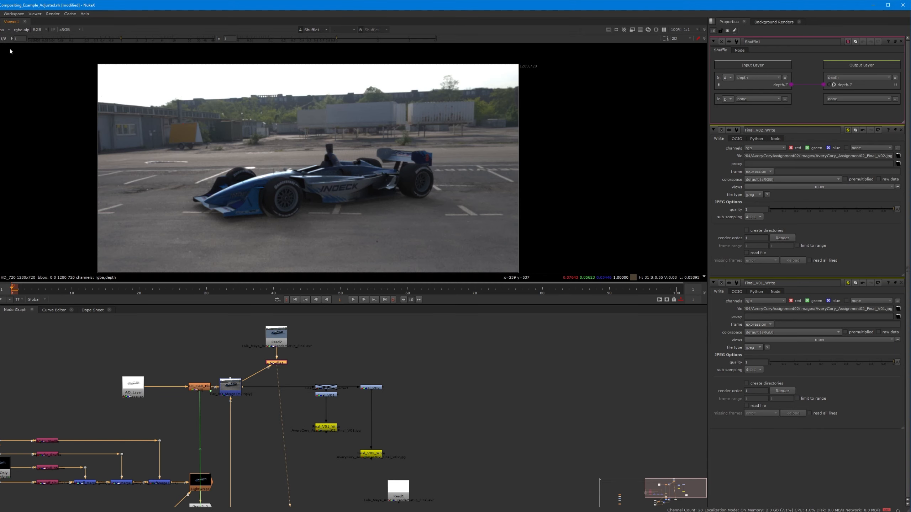
pyautogui.click(343, 350)
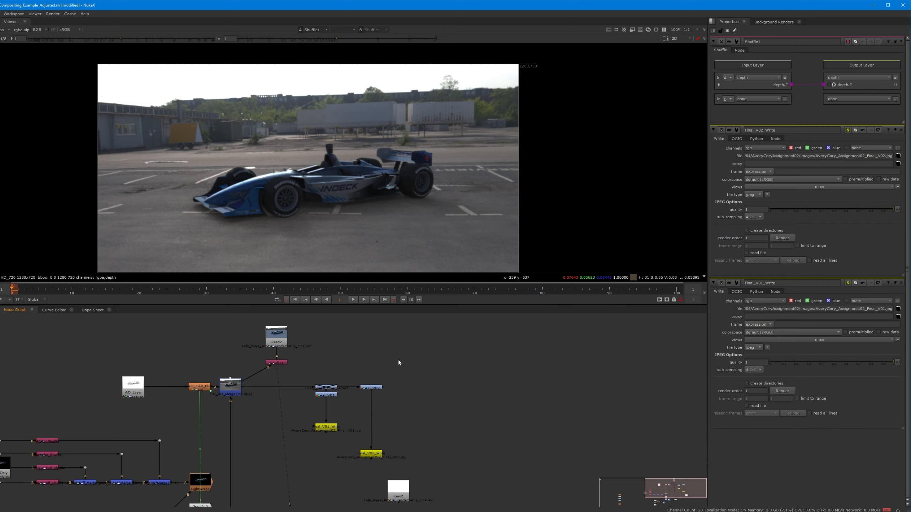
pyautogui.press('Tab')
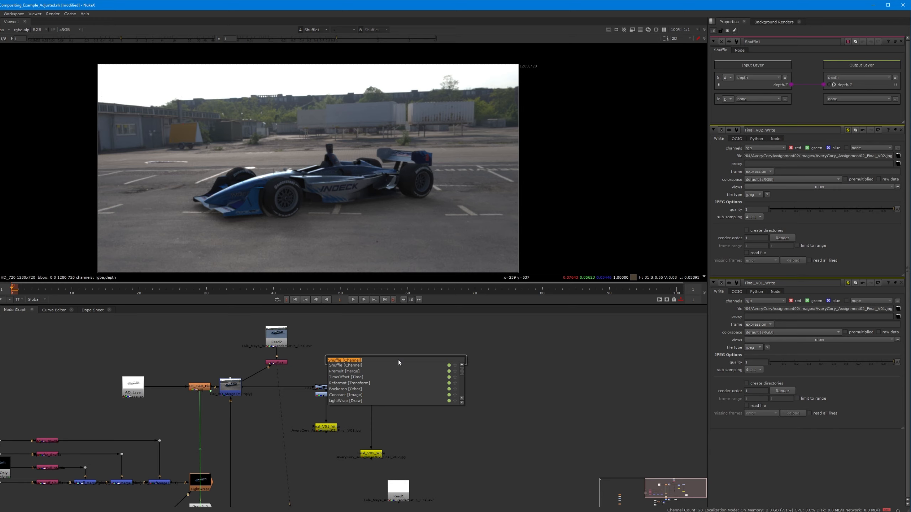
pyautogui.write('zde')
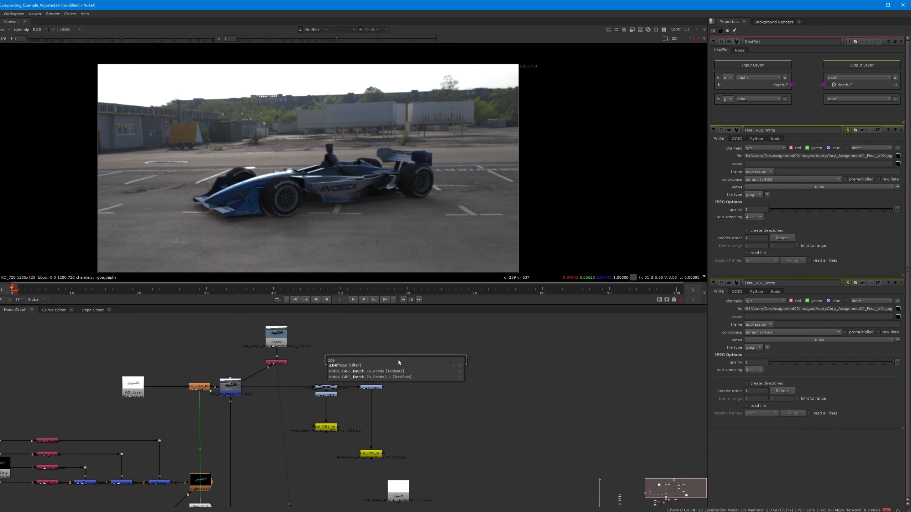
pyautogui.click(342, 365)
# - Move the Shuffle node lower beneath Read2 and place the ZDefocus node beside Read2 with clear spacing
pyautogui.scroll(3, 289, 356)
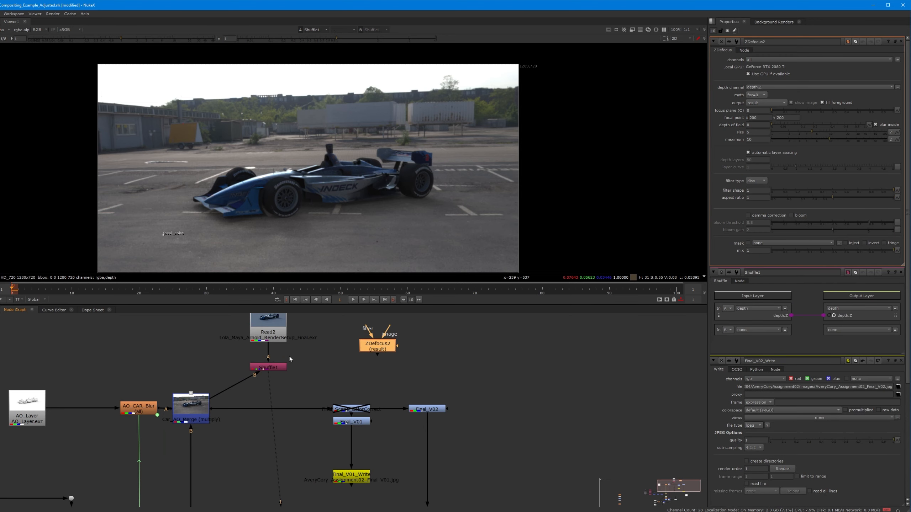
pyautogui.moveTo(269, 369); pyautogui.dragTo(267, 389)
pyautogui.moveTo(267, 387); pyautogui.dragTo(267, 384)
pyautogui.moveTo(346, 357); pyautogui.dragTo(348, 379, button='middle')
pyautogui.moveTo(383, 369); pyautogui.dragTo(385, 364)
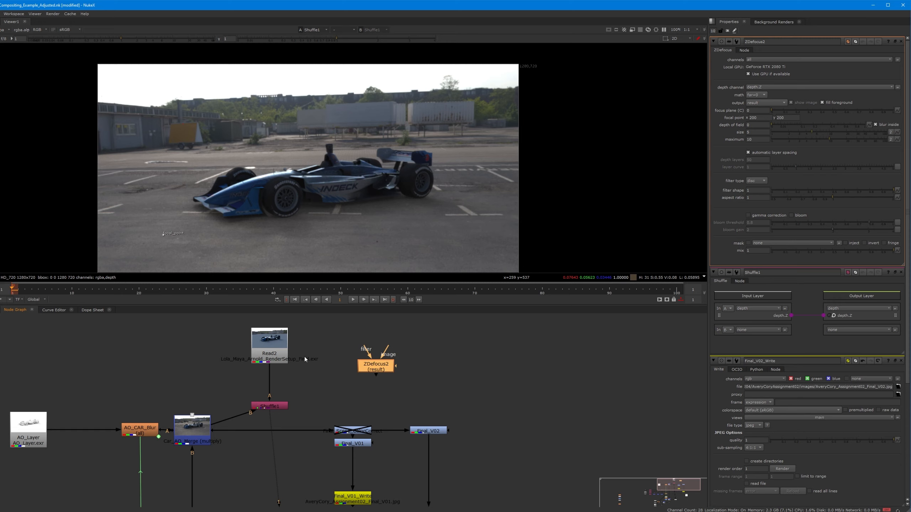
# - Compare the images from Read2, Car_AO_Merge and the Shuffle node by viewing each in turn
pyautogui.click(279, 354)
pyautogui.press('1')
pyautogui.click(290, 176)
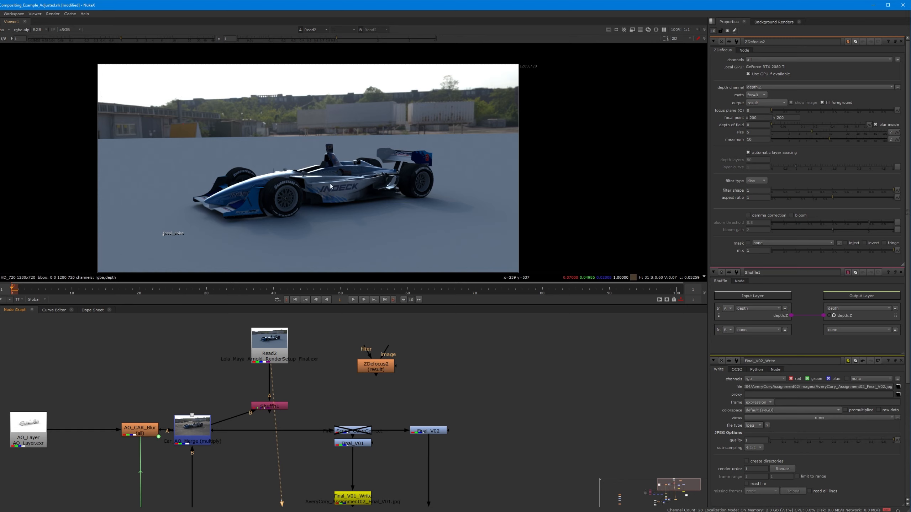
pyautogui.click(199, 432)
pyautogui.press('1')
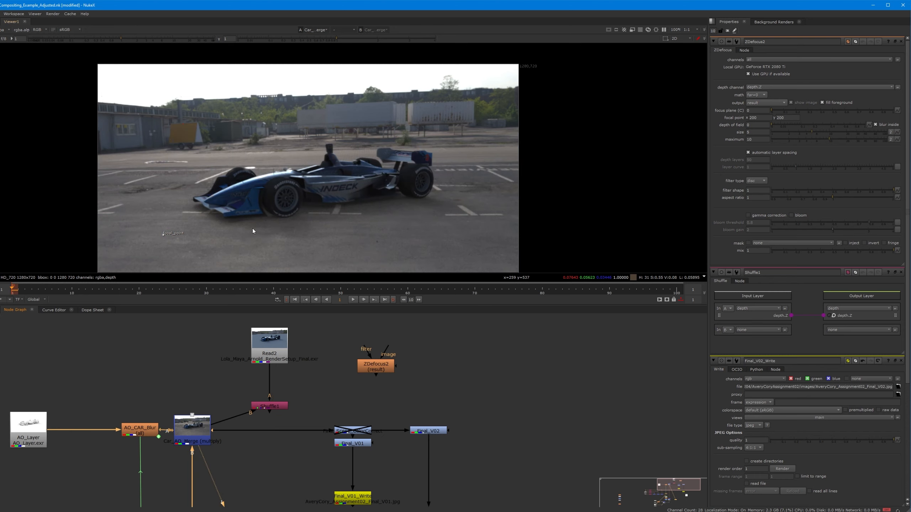
pyautogui.click(279, 407)
pyautogui.press('1')
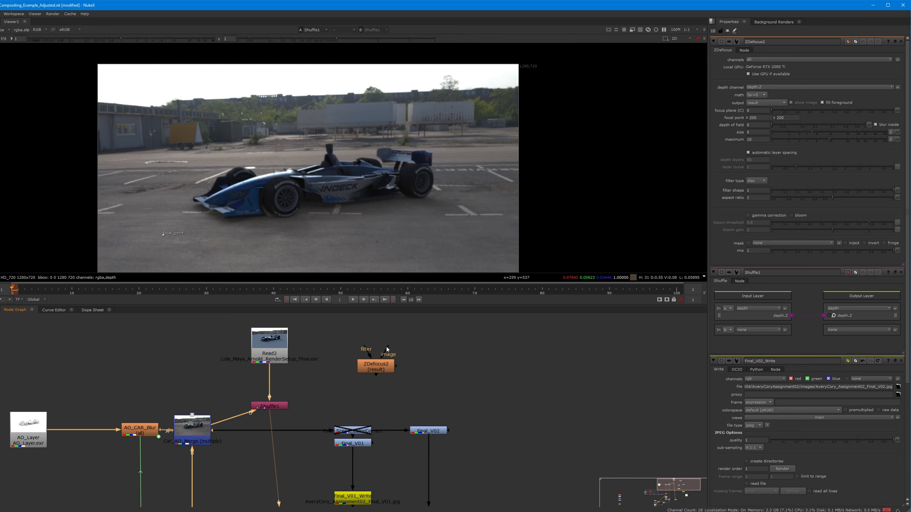
# - Connect the ZDefocus image input to the Shuffle node and position ZDefocus above the Final_V01 node, leaving its filter input unconnected
pyautogui.moveTo(388, 347); pyautogui.dragTo(274, 410)
pyautogui.moveTo(371, 367); pyautogui.dragTo(351, 376)
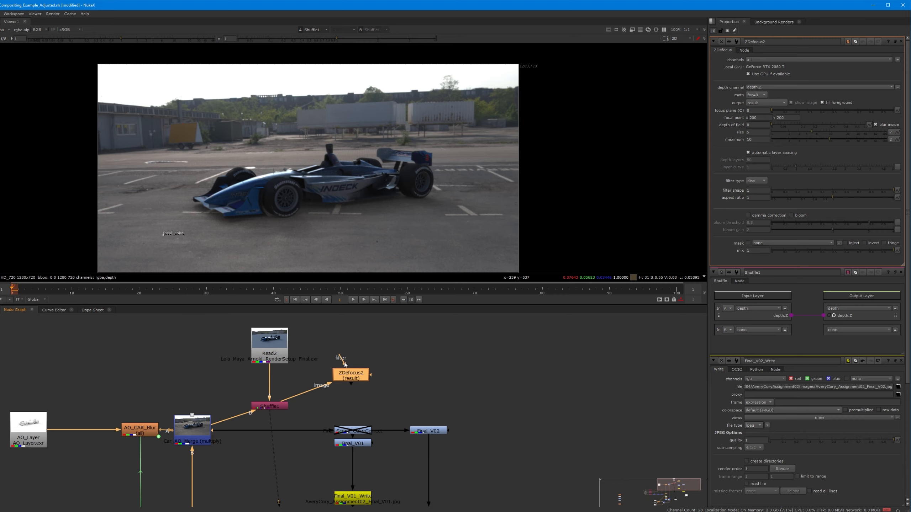
pyautogui.moveTo(345, 365)
pyautogui.mouseDown()
pyautogui.moveTo(343, 341)
pyautogui.moveTo(413, 346)
pyautogui.moveTo(339, 356)
pyautogui.mouseUp()
pyautogui.moveTo(344, 375); pyautogui.dragTo(346, 363)
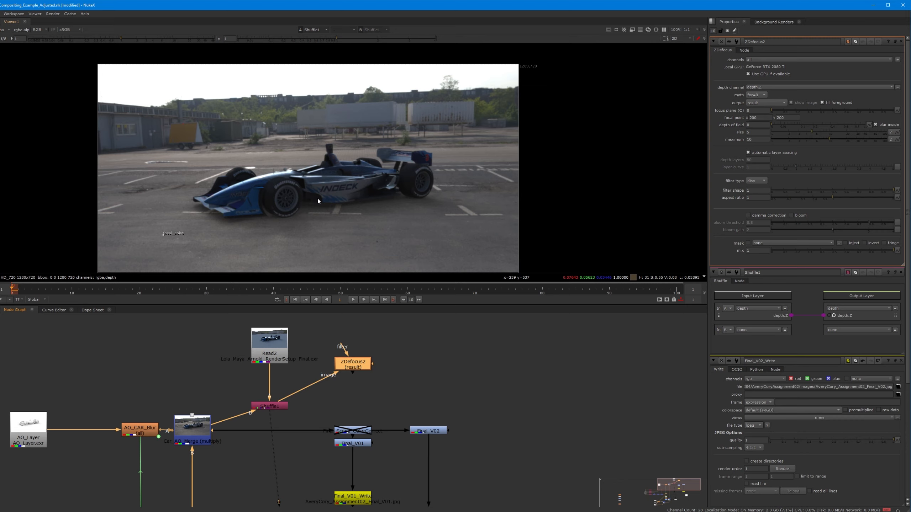
pyautogui.click(359, 388)
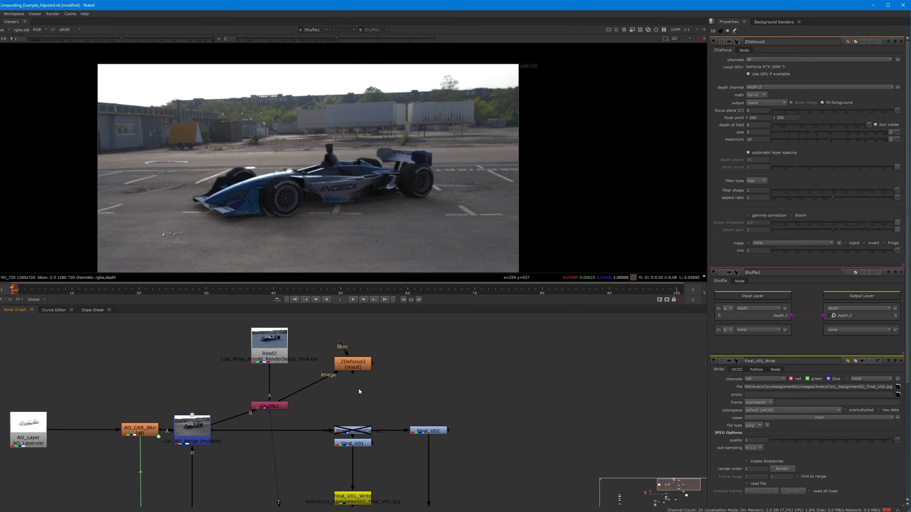
# - View the ZDefocus result and move its focal point onto the race car's front wheel
pyautogui.click(356, 362)
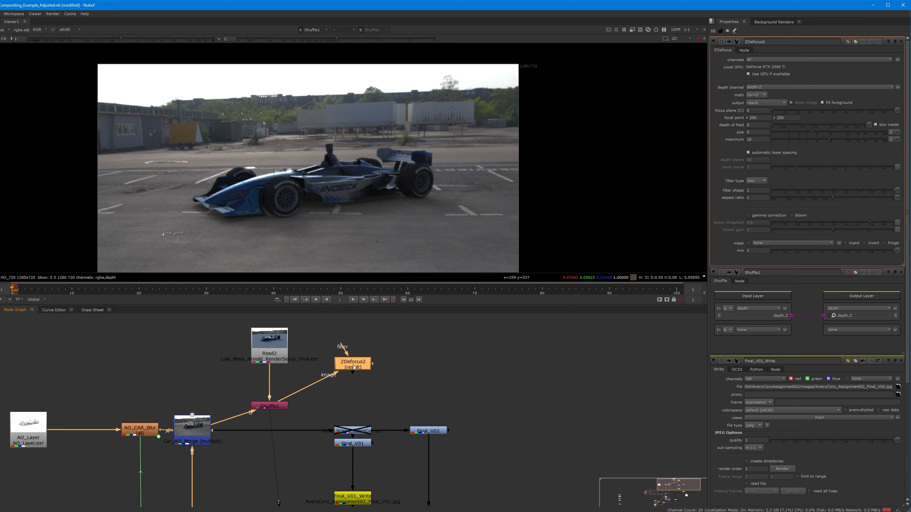
pyautogui.press('1')
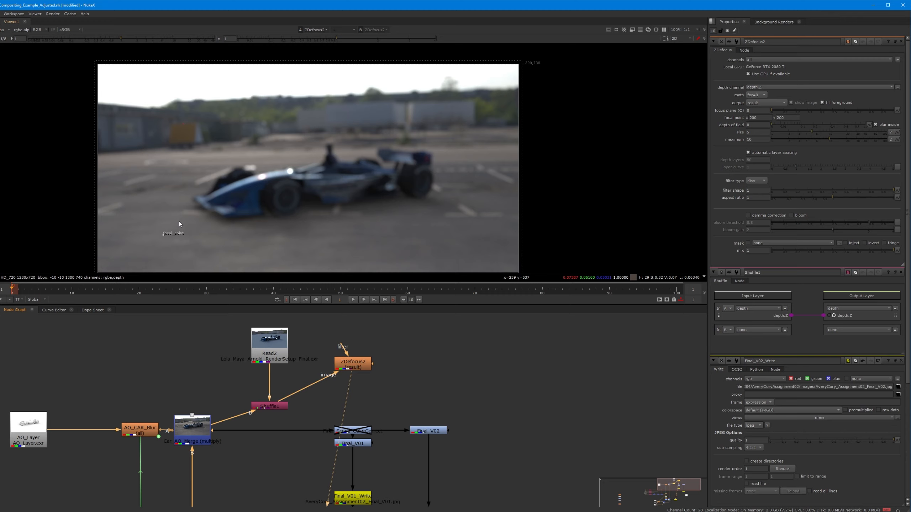
pyautogui.moveTo(163, 236); pyautogui.dragTo(272, 192)
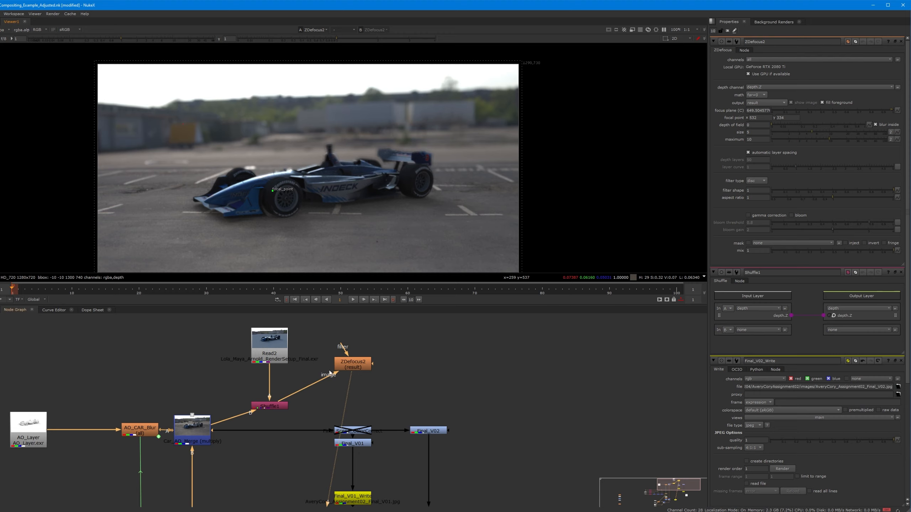
# - Examine the defocus blur around the car's rear wing, rear wheel and body up close
pyautogui.click(359, 366)
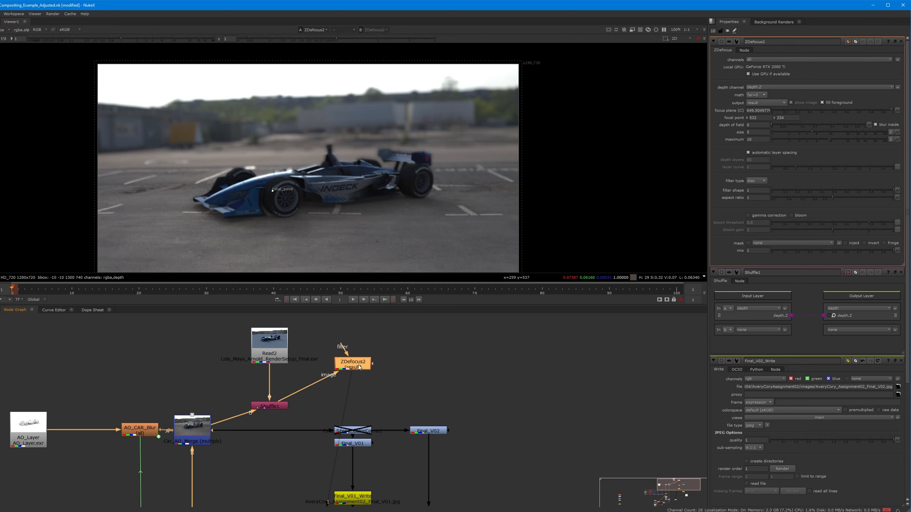
pyautogui.scroll(10, 329, 172)
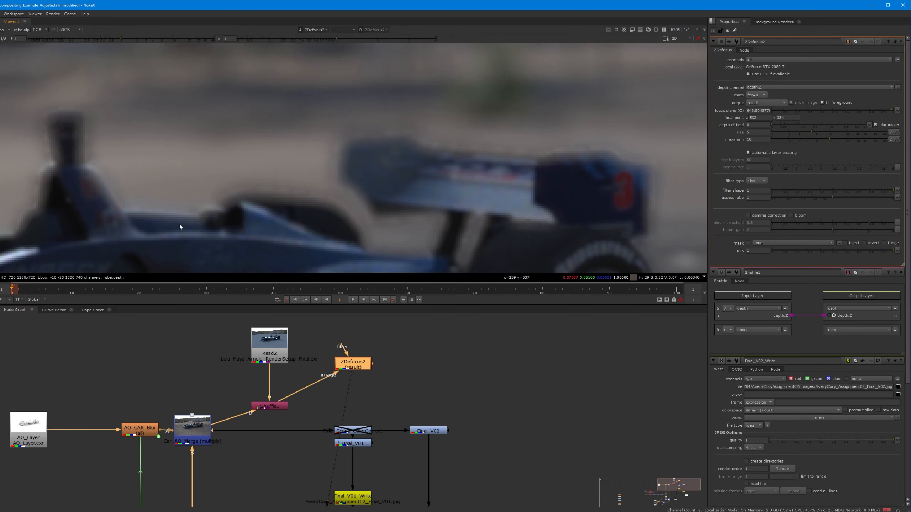
pyautogui.moveTo(339, 160); pyautogui.dragTo(316, 175, button='middle')
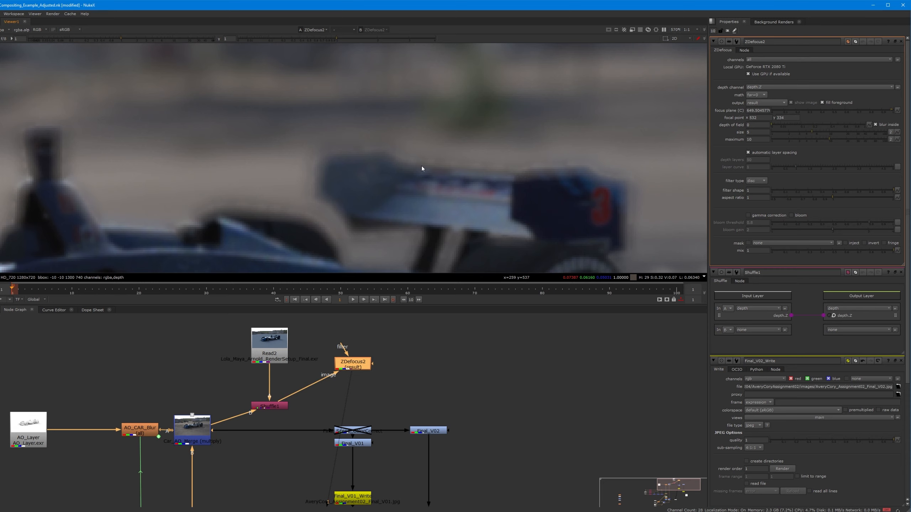
pyautogui.scroll(-6, 336, 179)
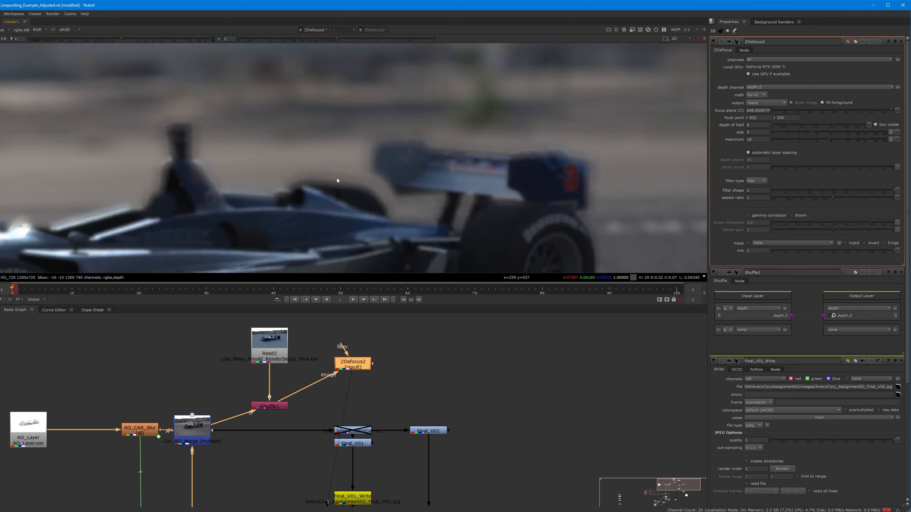
pyautogui.moveTo(251, 232); pyautogui.dragTo(315, 180, button='middle')
pyautogui.scroll(-1, 316, 180)
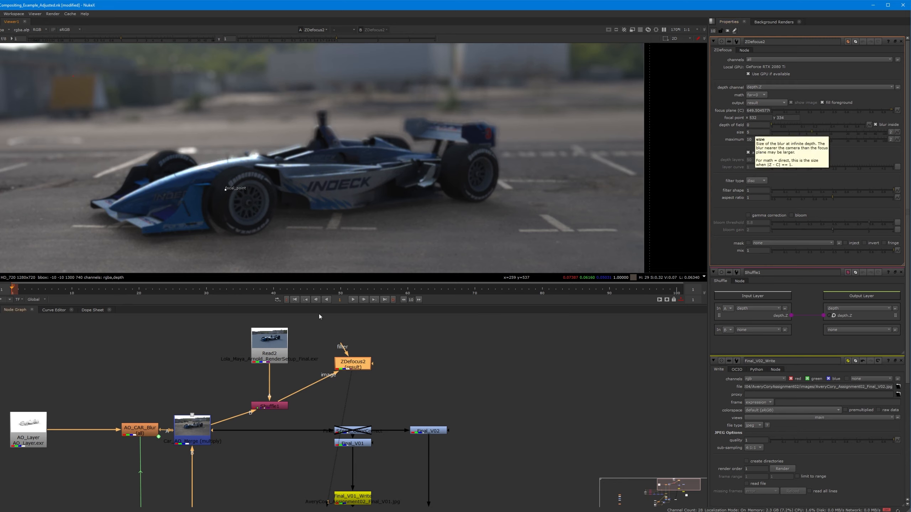
# - Choose depth.Z as the ZDefocus depth channel and set its math mode to depth
pyautogui.click(269, 343)
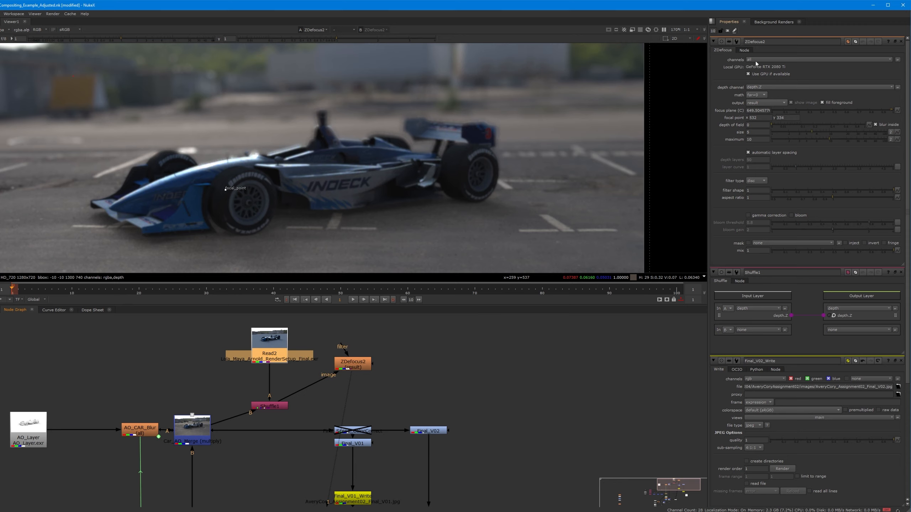
pyautogui.click(759, 88)
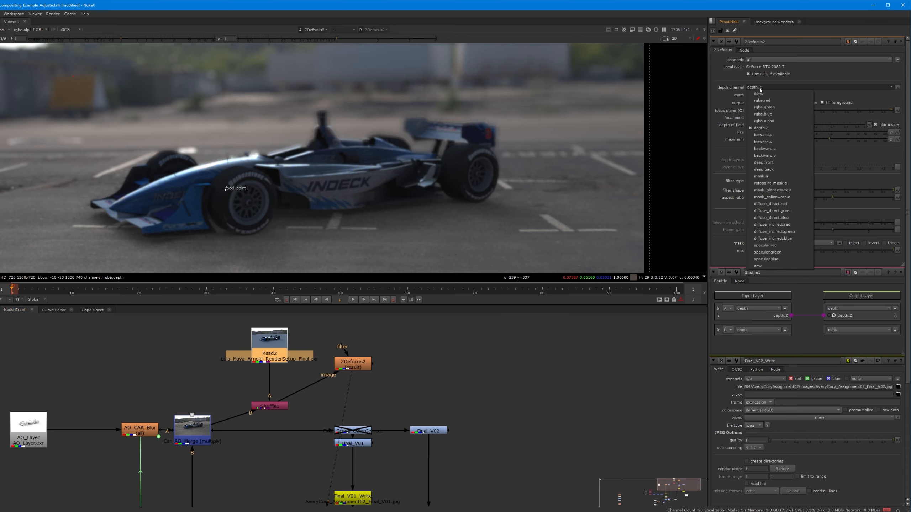
pyautogui.click(759, 128)
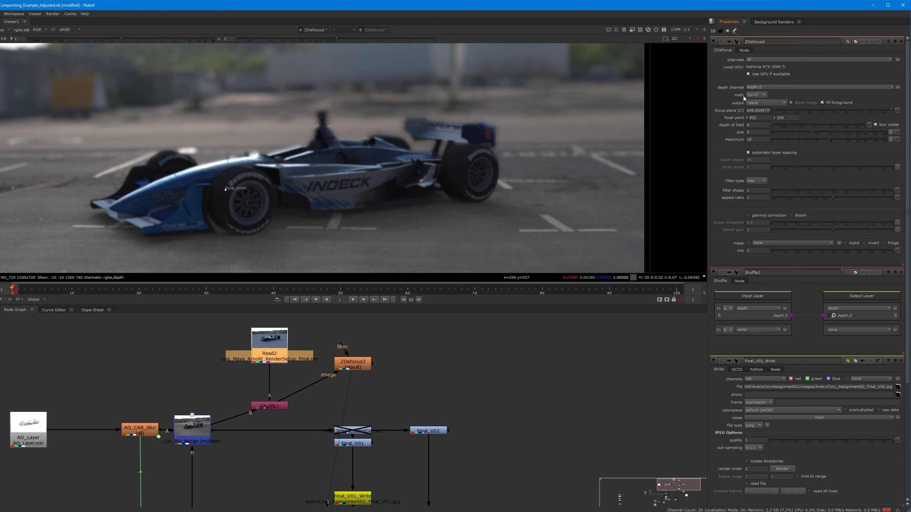
pyautogui.moveTo(764, 97)
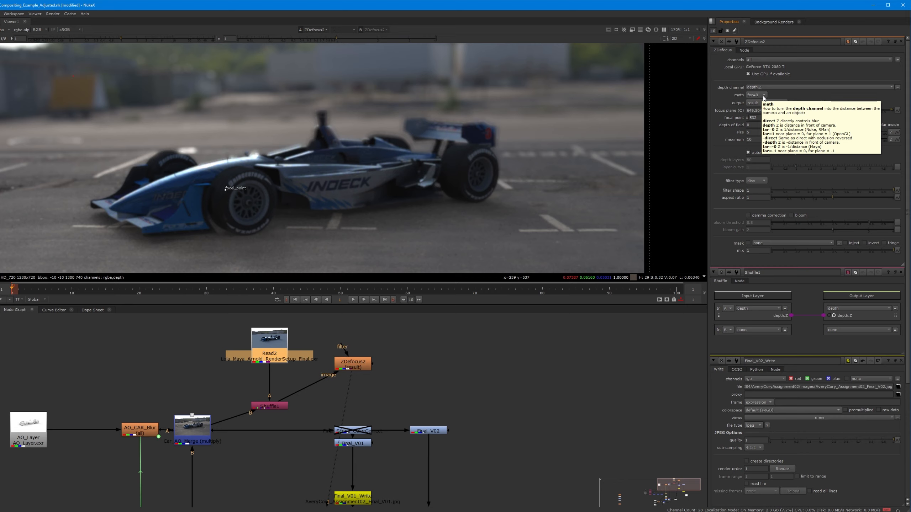
pyautogui.click(756, 96)
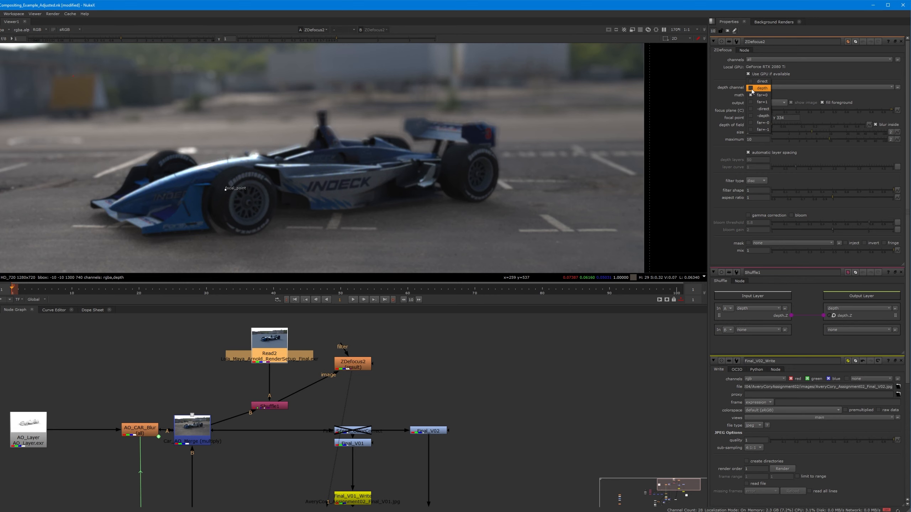
pyautogui.click(752, 89)
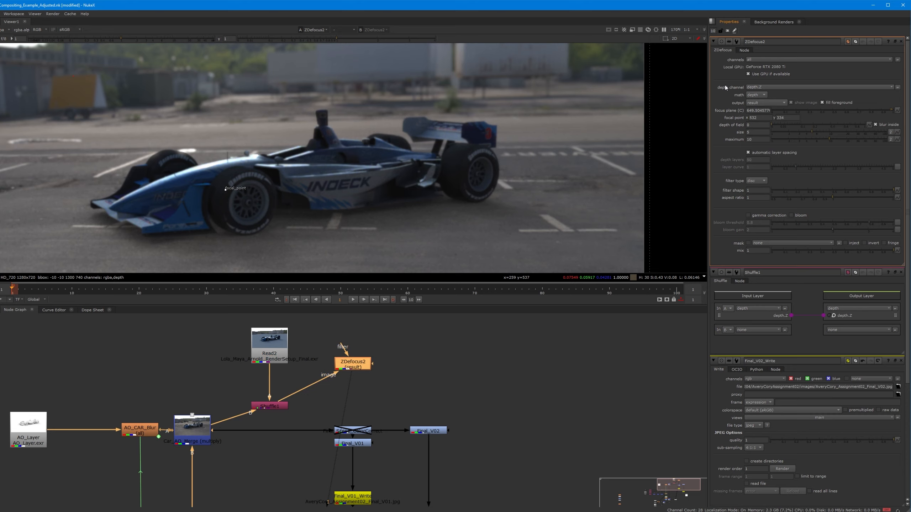
# - Inspect the rear wing's edges and the background blur under the depth math mode
pyautogui.scroll(8, 466, 126)
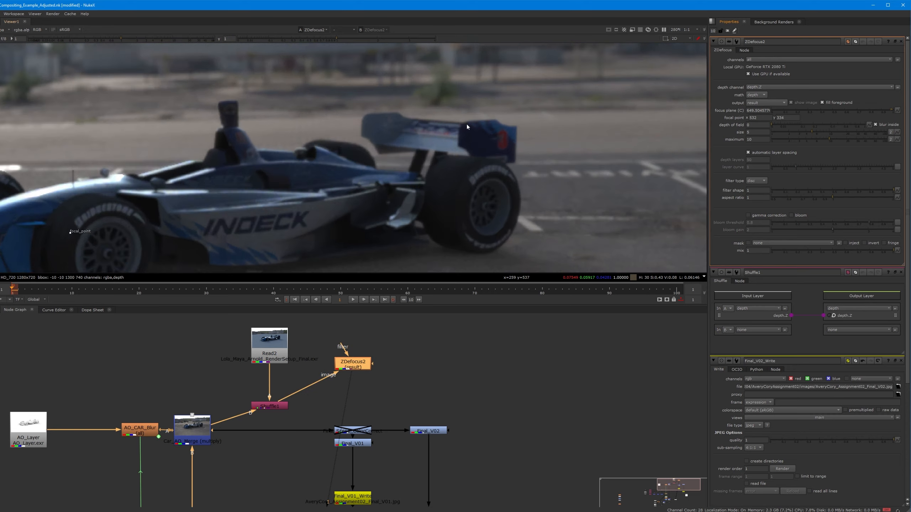
pyautogui.scroll(-4, 116, 147)
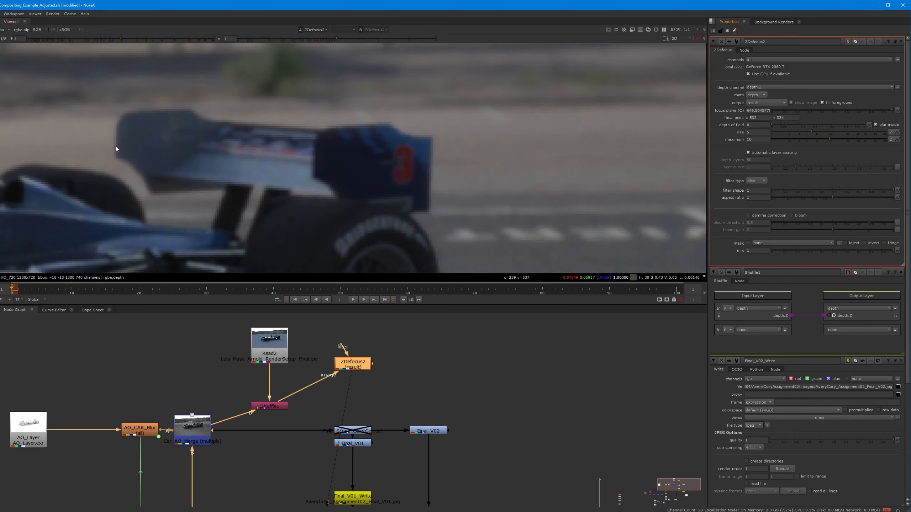
pyautogui.scroll(-2, 169, 178)
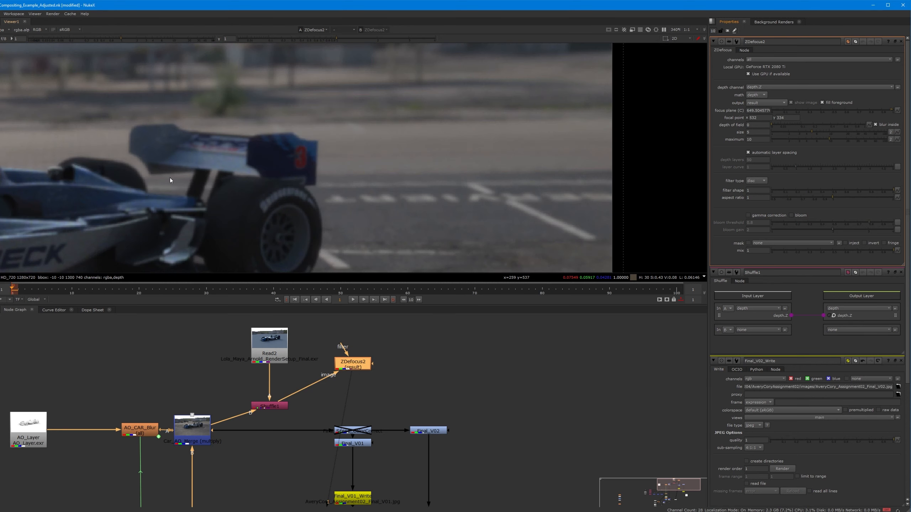
pyautogui.scroll(-1, 322, 176)
pyautogui.scroll(-2, 378, 171)
pyautogui.scroll(-2, 377, 170)
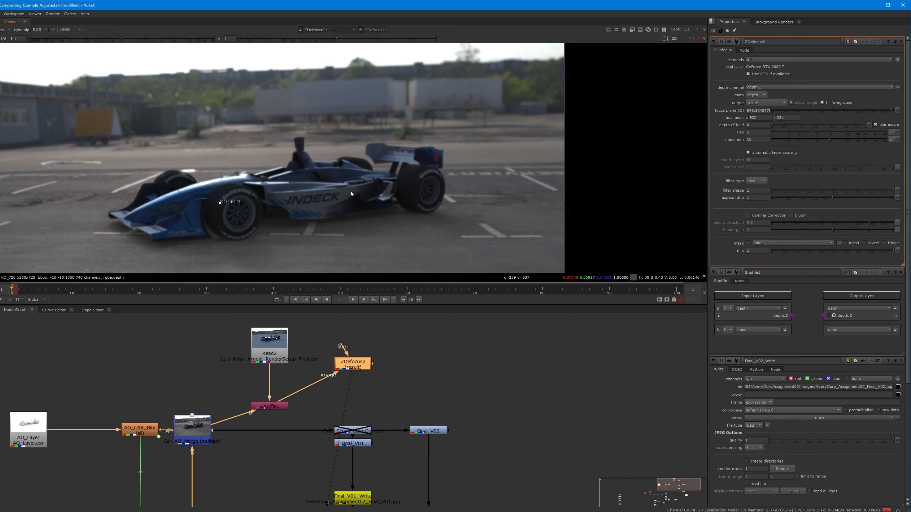
# - Move the focal point to the bodywork just below the cockpit and set the ZDefocus output to focal plane setup
pyautogui.moveTo(220, 205); pyautogui.dragTo(297, 175)
pyautogui.click(748, 102)
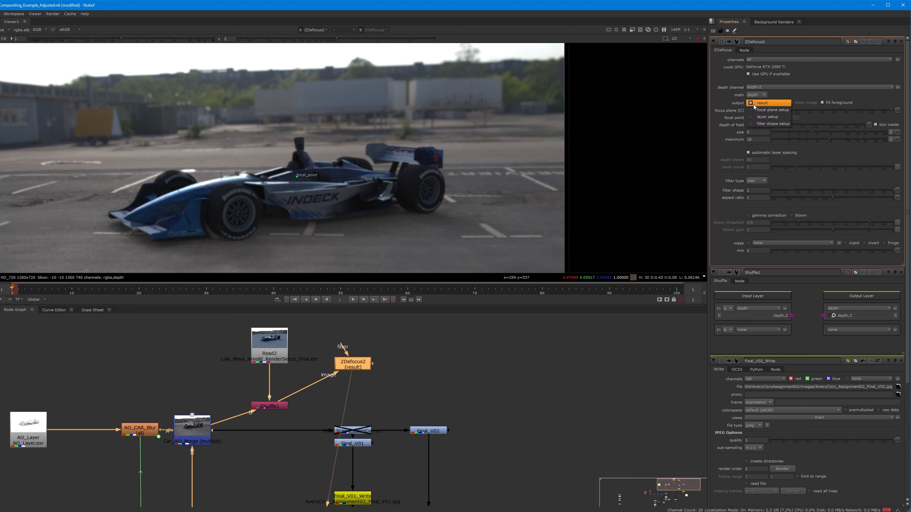
pyautogui.click(784, 111)
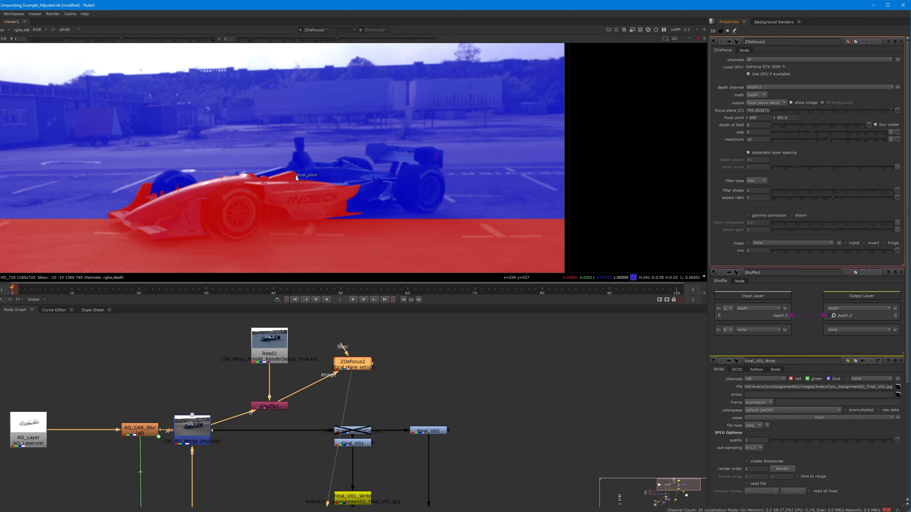
# - Raise the focal point onto the car's cockpit and set the ZDefocus depth of field to about 0.09
pyautogui.moveTo(297, 178)
pyautogui.mouseDown()
pyautogui.moveTo(335, 172)
pyautogui.moveTo(289, 181)
pyautogui.moveTo(153, 238)
pyautogui.moveTo(193, 239)
pyautogui.moveTo(291, 165)
pyautogui.mouseUp()
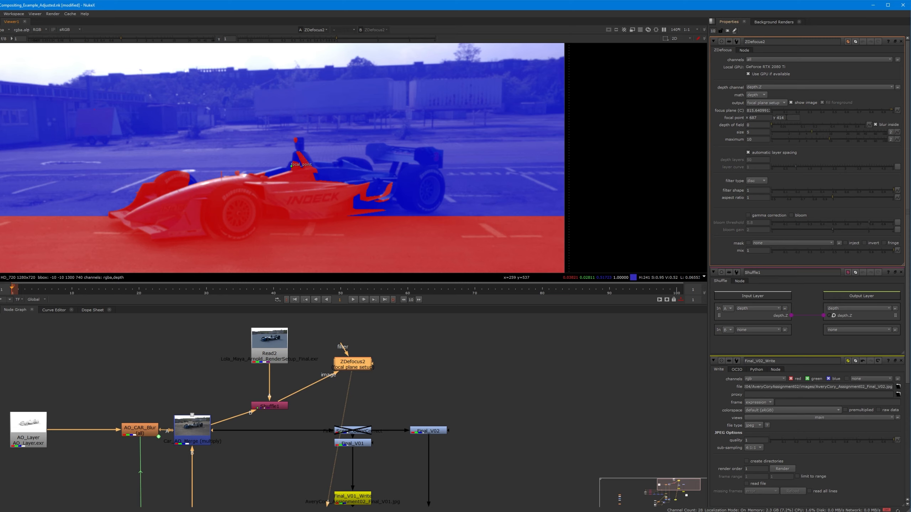
pyautogui.moveTo(773, 124); pyautogui.dragTo(843, 132)
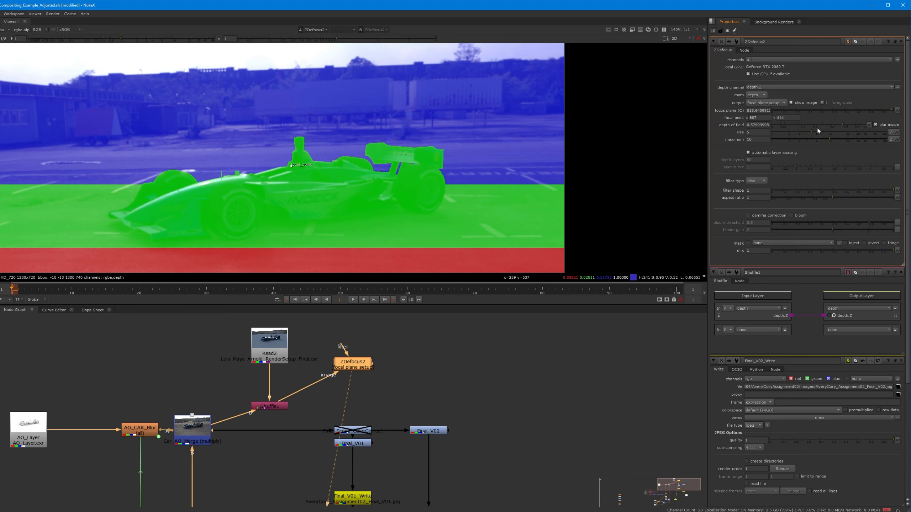
pyautogui.moveTo(843, 124); pyautogui.dragTo(800, 129)
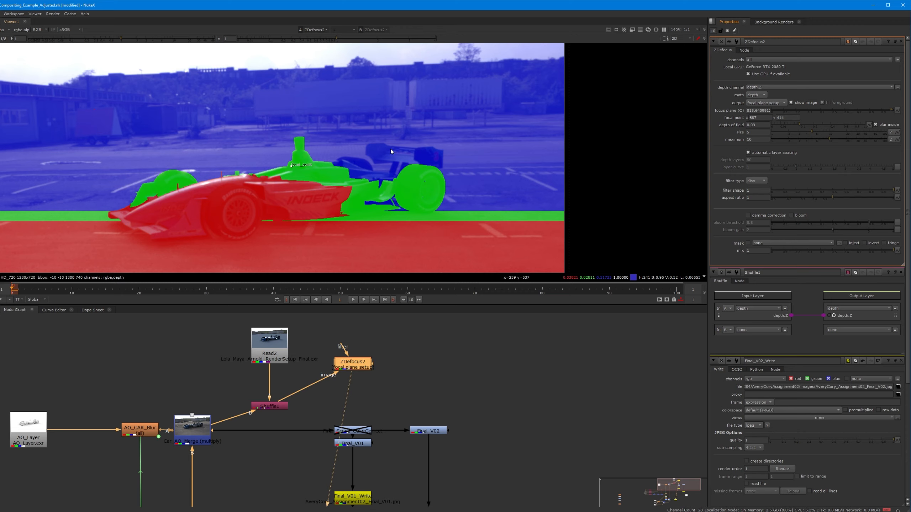
# - Nudge the focal point slightly across the car's cockpit and set the ZDefocus output to result
pyautogui.moveTo(290, 168)
pyautogui.mouseDown()
pyautogui.moveTo(237, 226)
pyautogui.moveTo(218, 226)
pyautogui.moveTo(324, 171)
pyautogui.moveTo(303, 161)
pyautogui.moveTo(420, 163)
pyautogui.moveTo(424, 155)
pyautogui.moveTo(411, 189)
pyautogui.moveTo(175, 228)
pyautogui.moveTo(294, 168)
pyautogui.mouseUp()
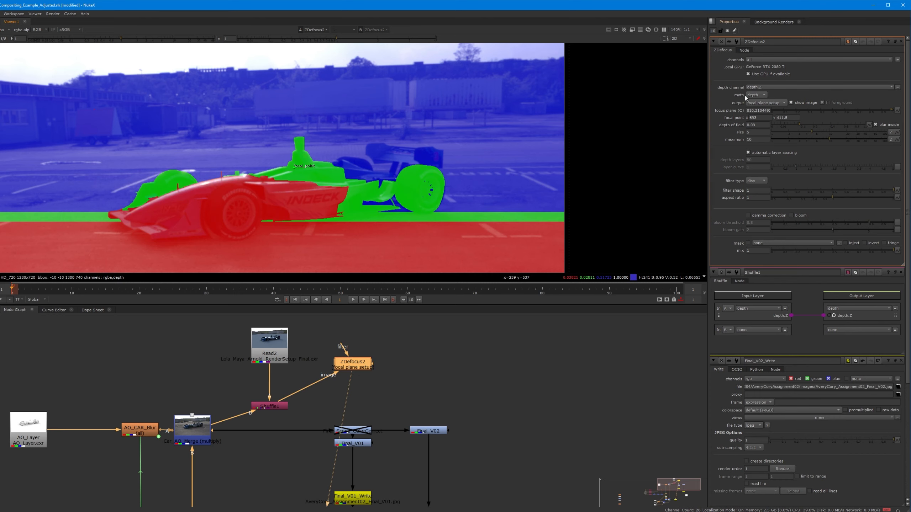
pyautogui.click(756, 104)
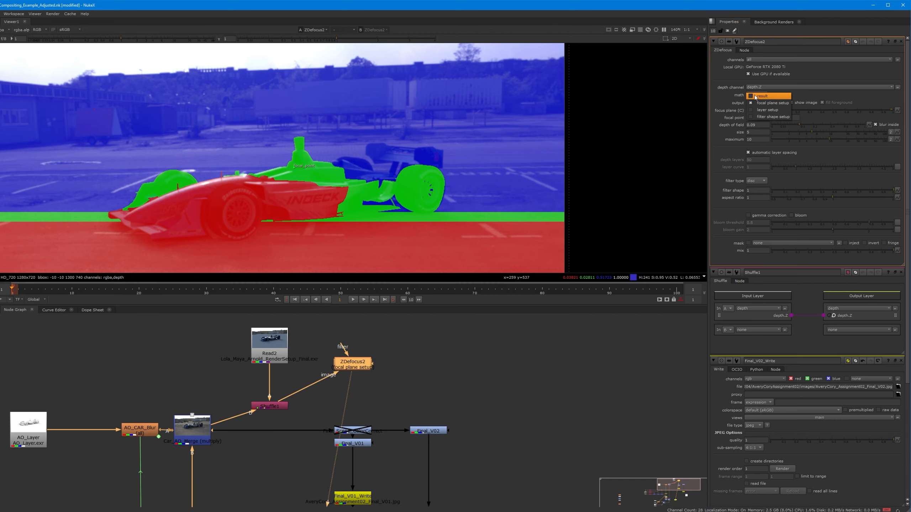
pyautogui.click(754, 96)
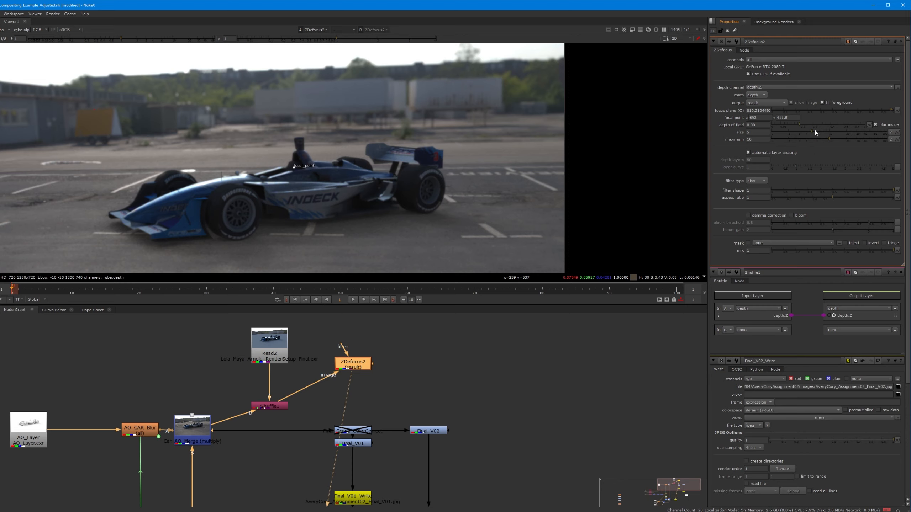
# - Raise the ZDefocus blur size to about 53 and set its maximum to about 20.5
pyautogui.moveTo(814, 132); pyautogui.dragTo(865, 133)
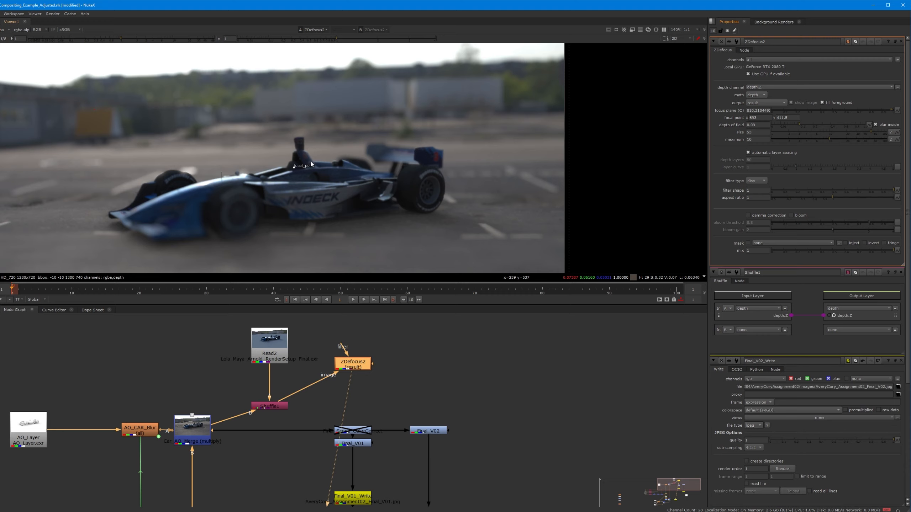
pyautogui.moveTo(829, 137); pyautogui.dragTo(890, 141)
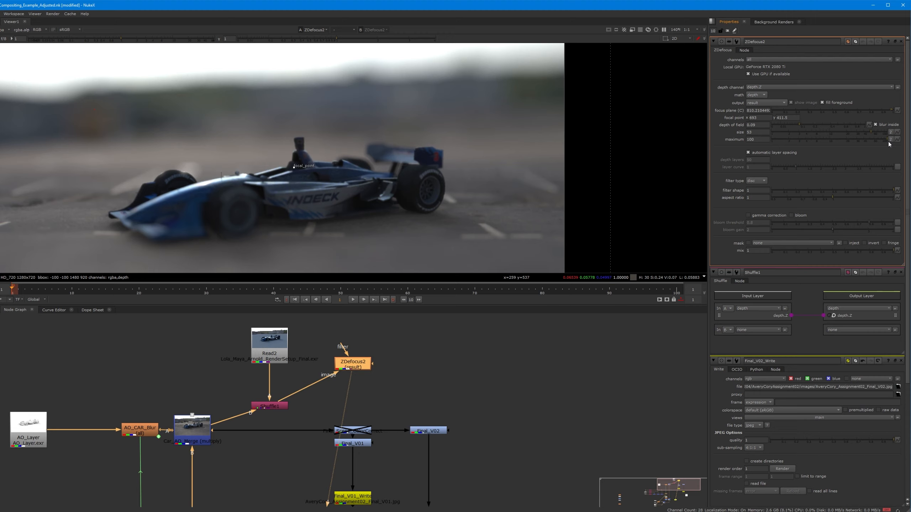
pyautogui.moveTo(888, 141); pyautogui.dragTo(847, 141)
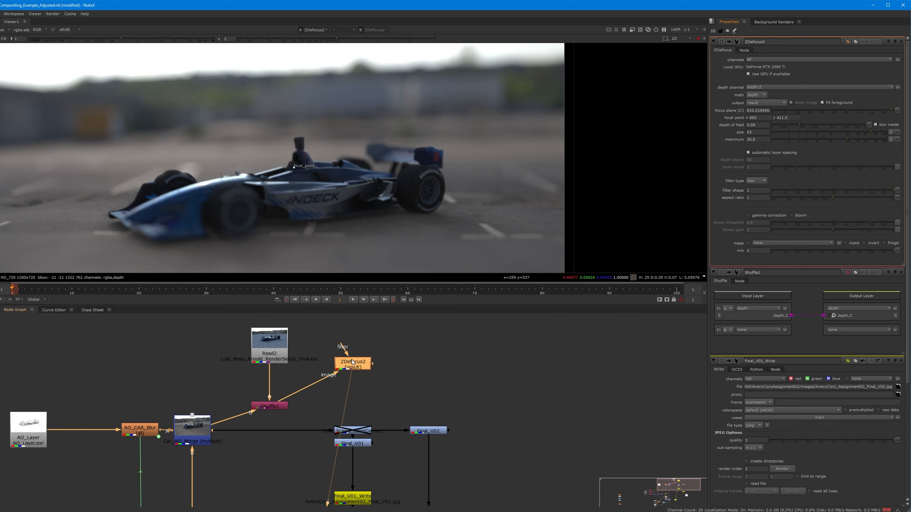
# - Place ZDefocus2 directly below the Shuffle node and connect its output to the Final_V01 and Final_V02 branches
pyautogui.moveTo(353, 362); pyautogui.dragTo(265, 449)
pyautogui.moveTo(332, 432); pyautogui.dragTo(323, 413)
pyautogui.moveTo(267, 449); pyautogui.dragTo(275, 436)
pyautogui.moveTo(345, 416); pyautogui.dragTo(277, 435)
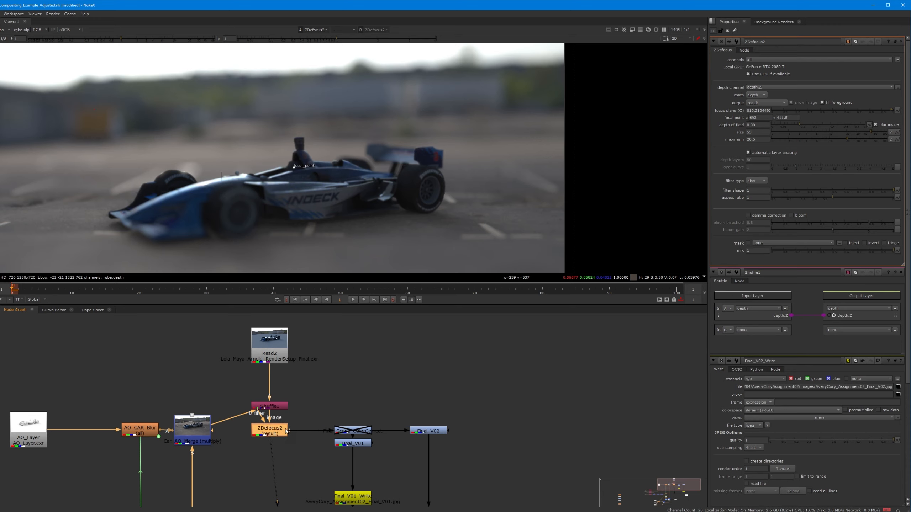
# - View the Final_V01 and Final_V02 outputs alternately to compare the defocus under the warm and blue grades
pyautogui.click(347, 444)
pyautogui.press('1')
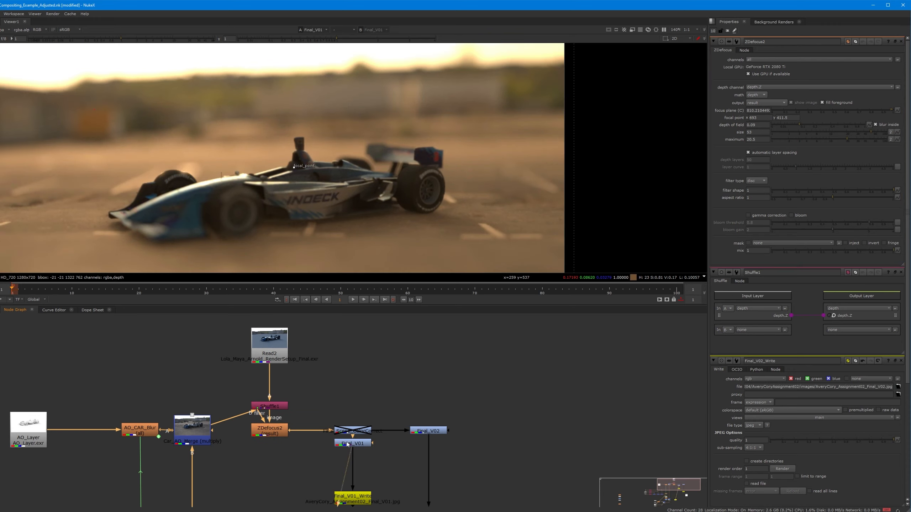
pyautogui.click(430, 433)
pyautogui.press('1')
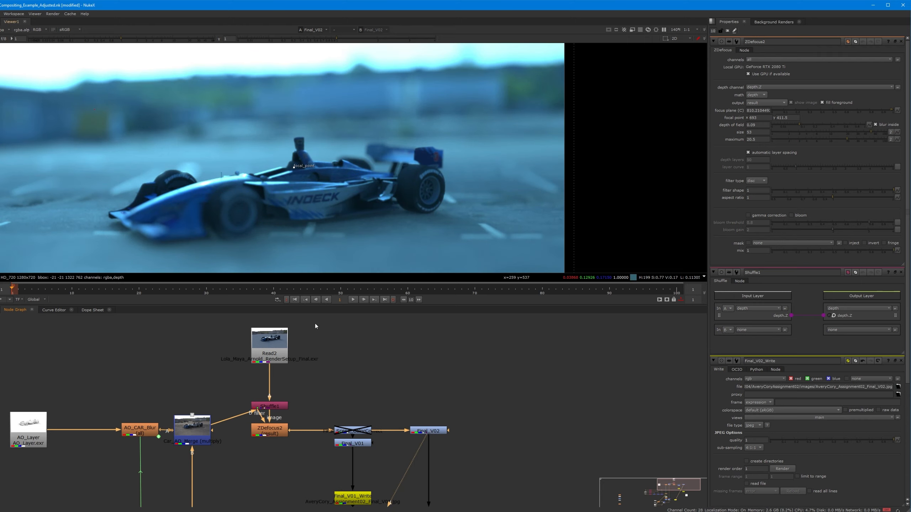
pyautogui.moveTo(359, 450); pyautogui.dragTo(359, 452)
pyautogui.press('1')
pyautogui.click(425, 431)
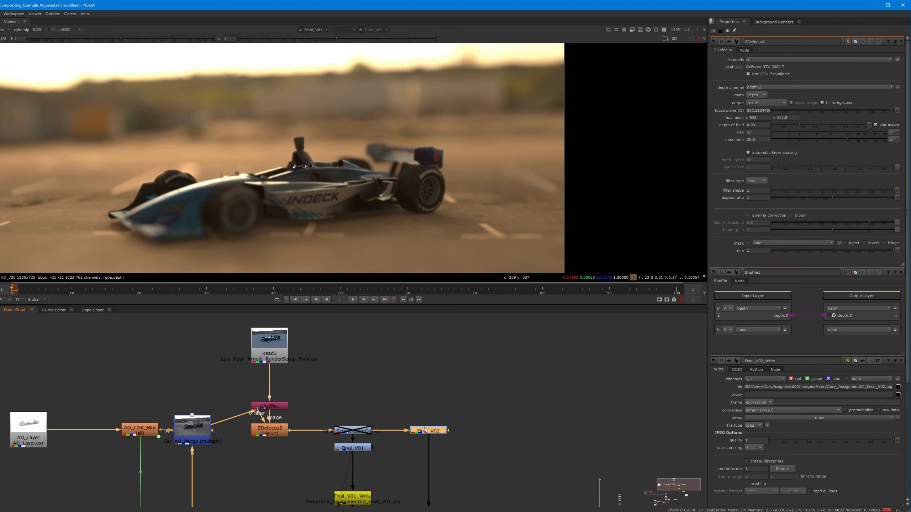
pyautogui.press('1')
pyautogui.click(365, 451)
pyautogui.press('1')
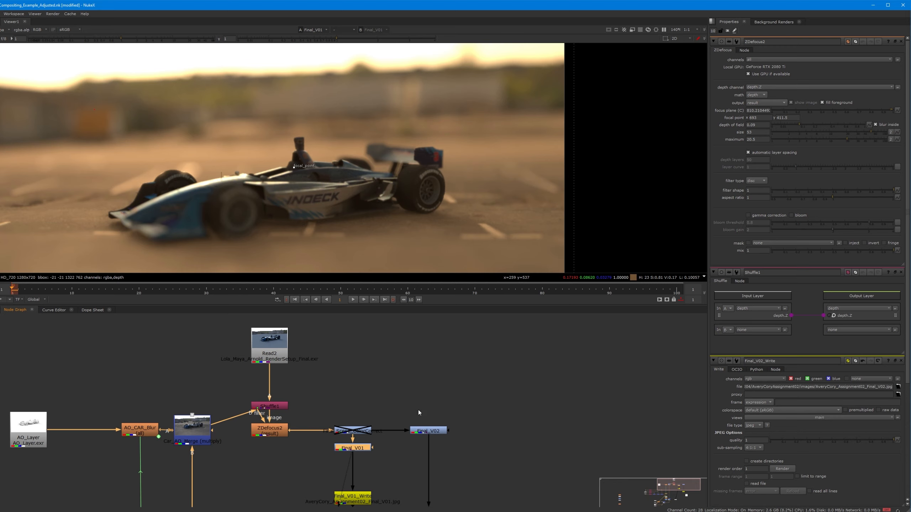
# - Move ZDefocus2 lower in the node graph and reconnect the Final_V02 branch directly to the car AO merge, bypassing the defocus
pyautogui.moveTo(423, 393); pyautogui.dragTo(404, 360, button='middle')
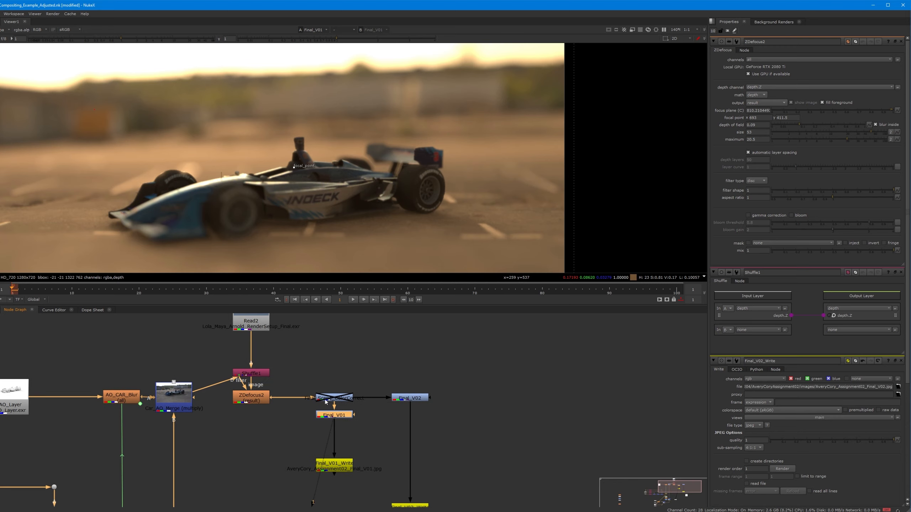
pyautogui.moveTo(253, 394); pyautogui.dragTo(252, 427)
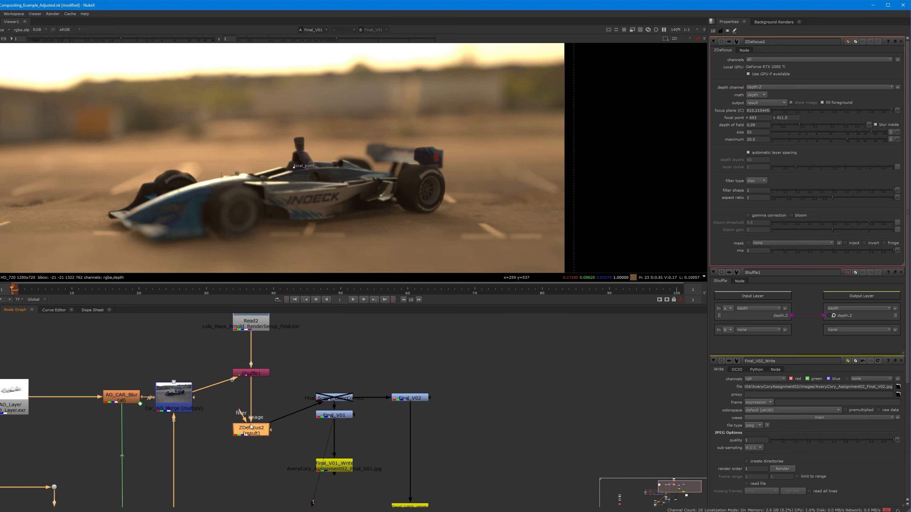
pyautogui.moveTo(387, 398); pyautogui.dragTo(182, 396)
# - View Final_V02 and the Final_V01_Write output to compare the version without defocus against the defocused one
pyautogui.click(410, 398)
pyautogui.press('1')
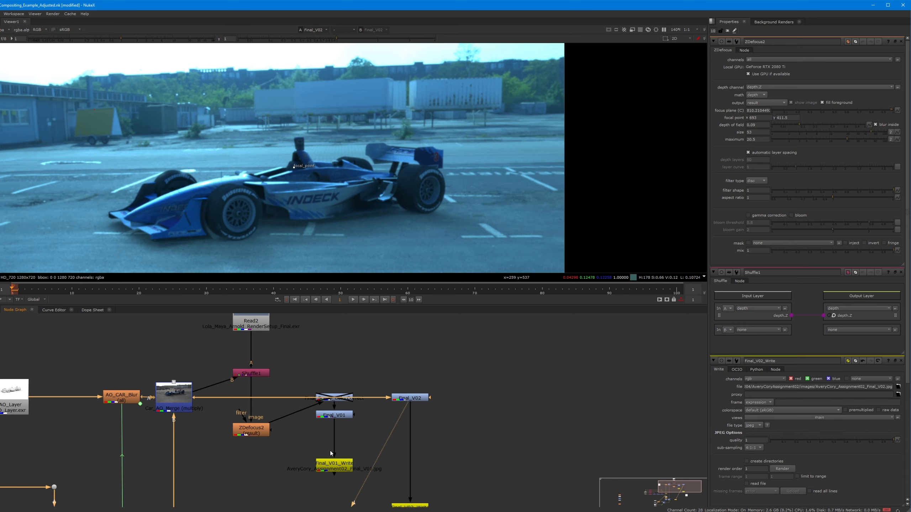
pyautogui.click(345, 464)
pyautogui.press('1')
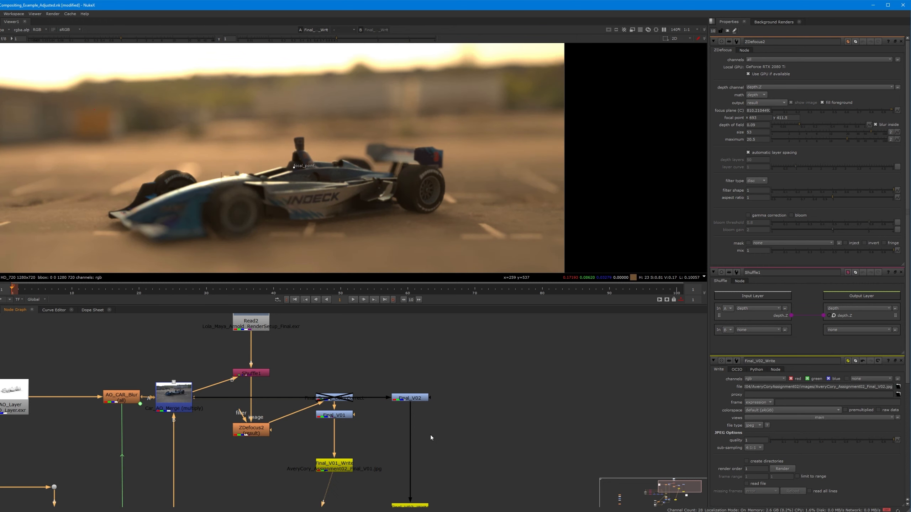
pyautogui.scroll(-5, 430, 437)
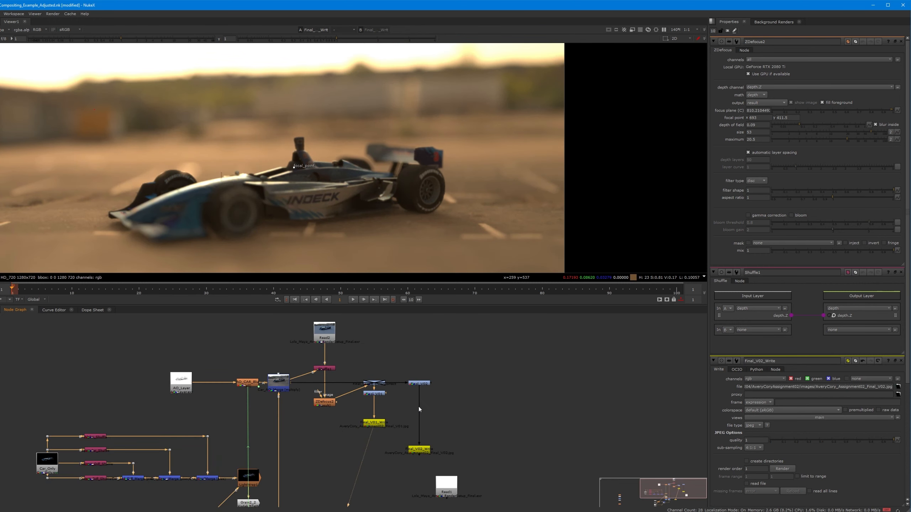